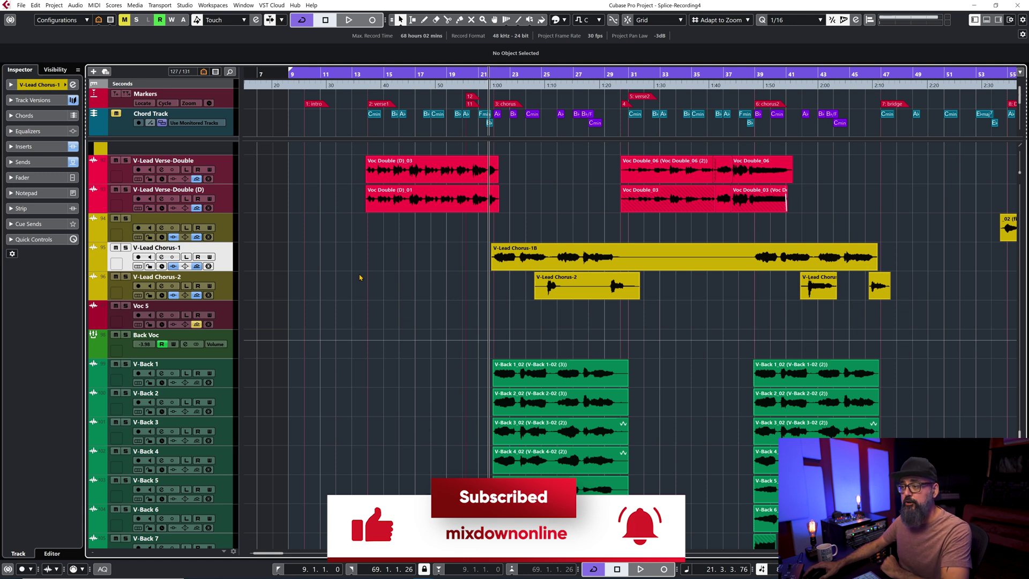
{"action": "key", "text": "shift+d"}
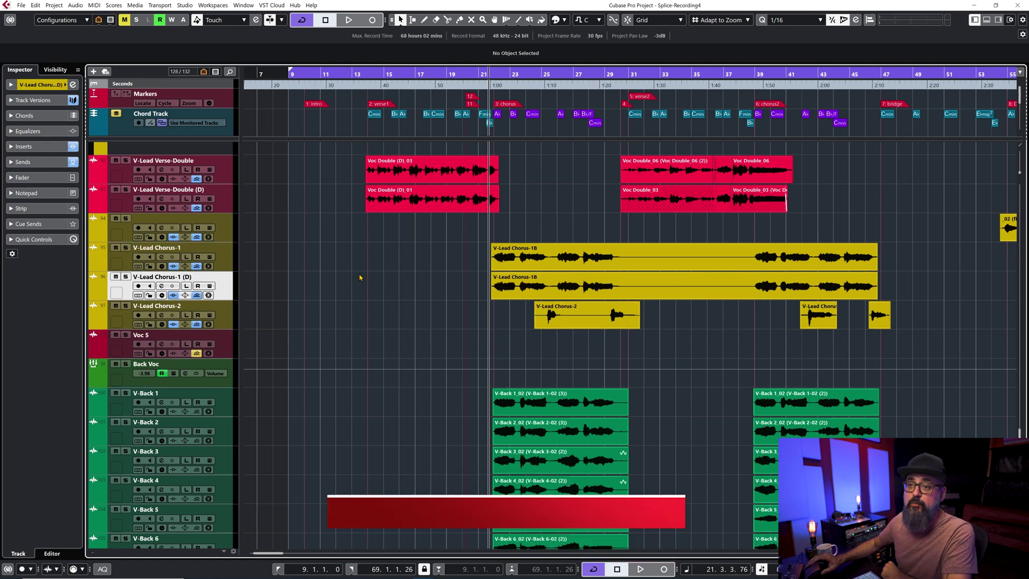
{"action": "left_click", "coordinate": [684, 276]}
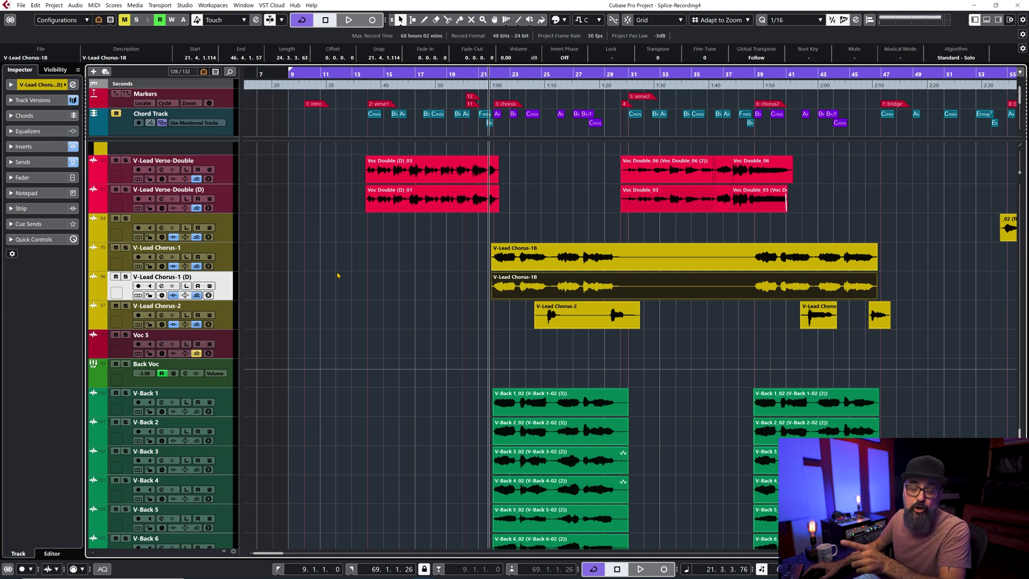
{"action": "left_click", "coordinate": [230, 270]}
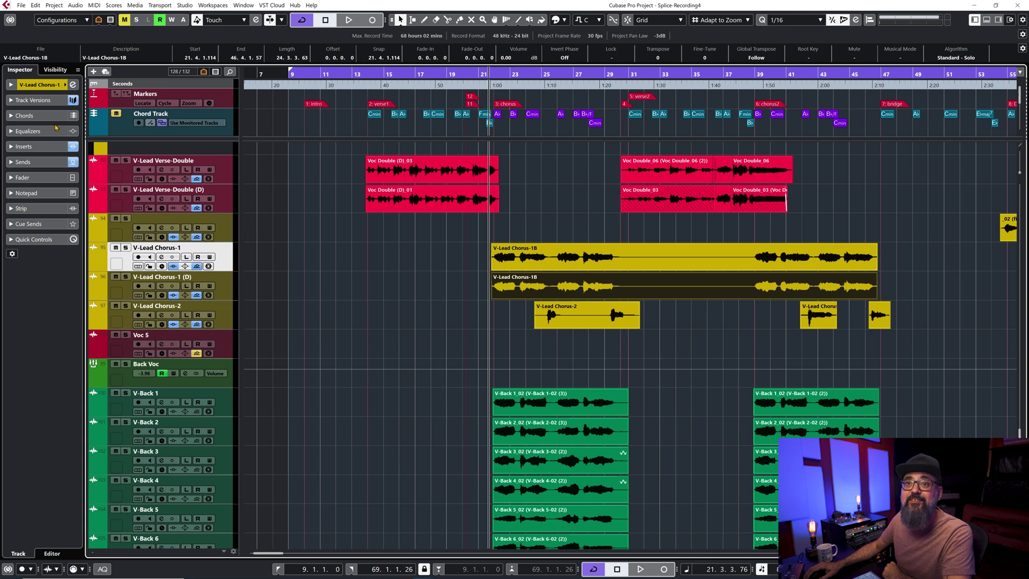
{"action": "left_click", "coordinate": [45, 100]}
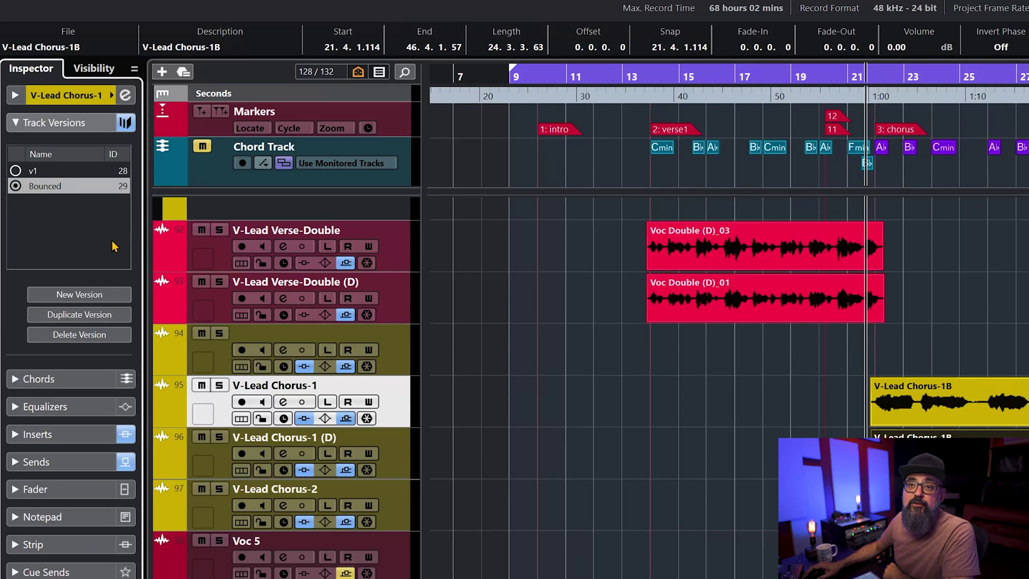
{"action": "left_click", "coordinate": [80, 316]}
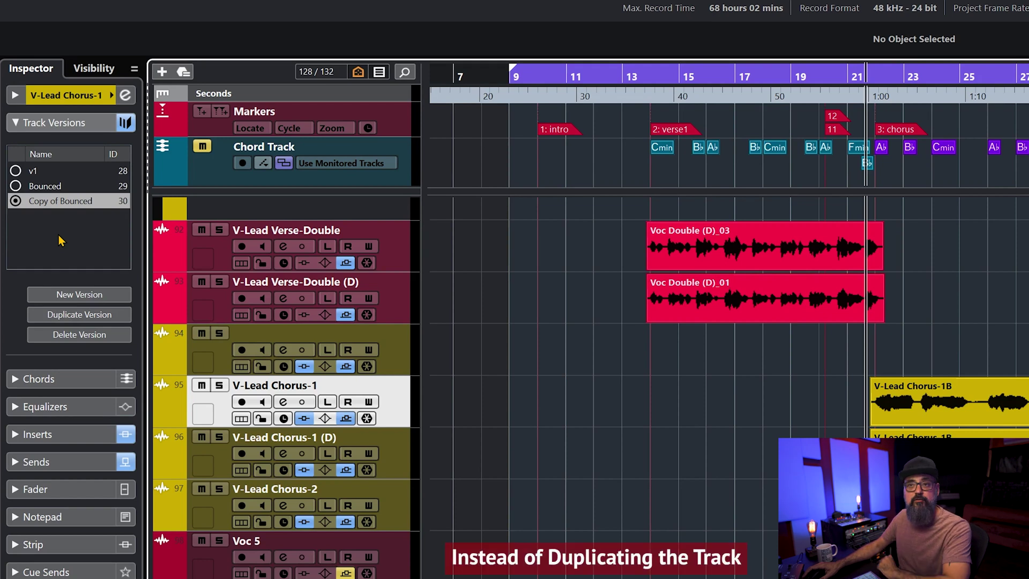
{"action": "left_click", "coordinate": [79, 335]}
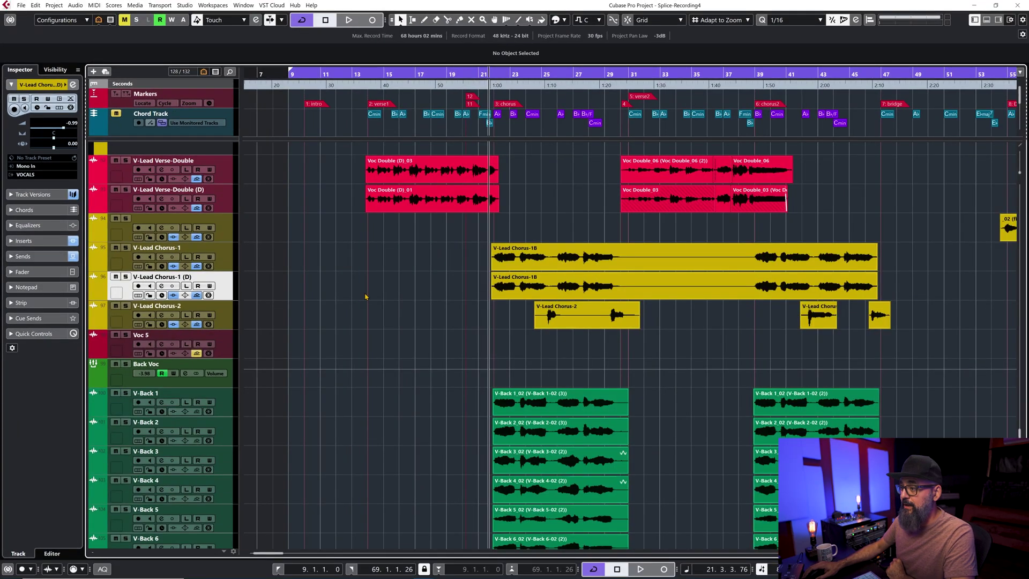
Open the duplicated chorus event in VariAudio and drag one sung note up a semitone.
{"action": "left_click", "coordinate": [673, 295]}
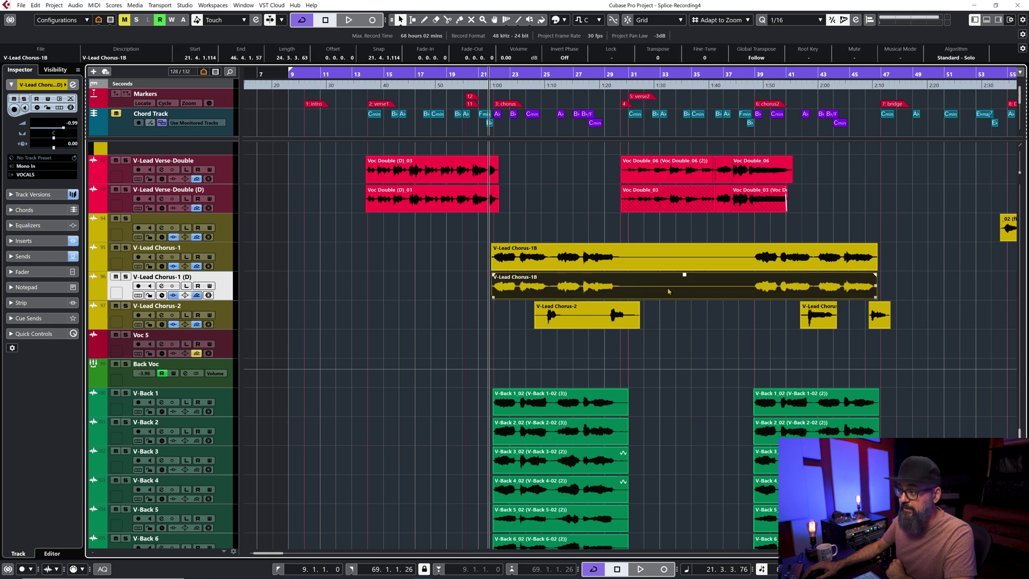
{"action": "double_click", "coordinate": [669, 292]}
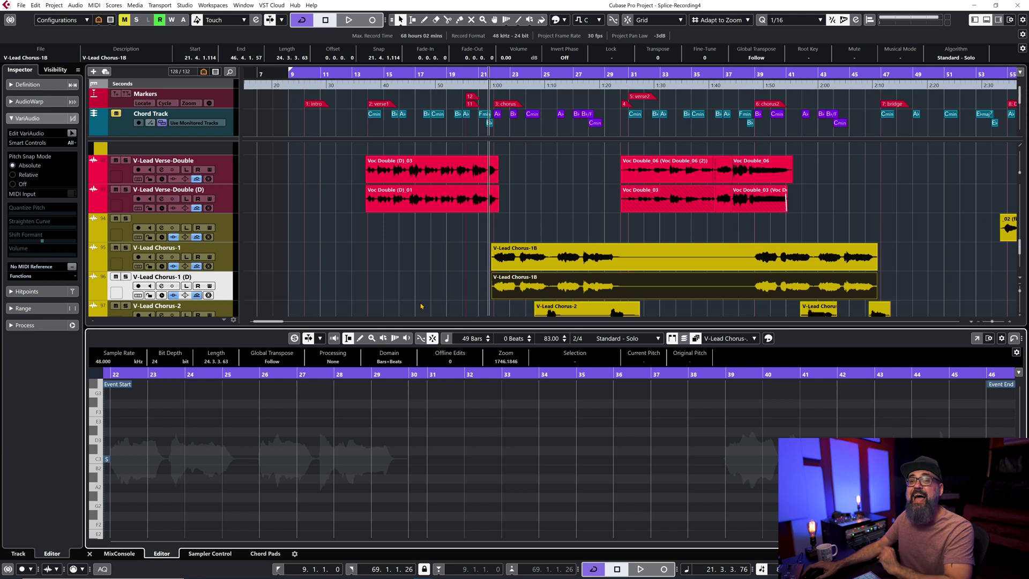
{"action": "left_click", "coordinate": [72, 133]}
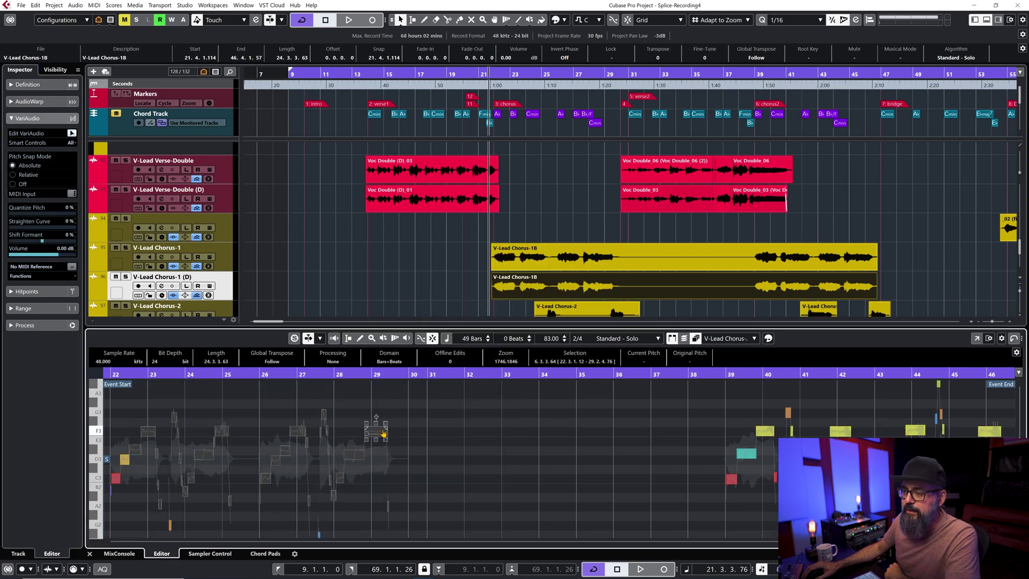
{"action": "left_click_drag", "start_coordinate": [379, 433], "coordinate": [379, 423]}
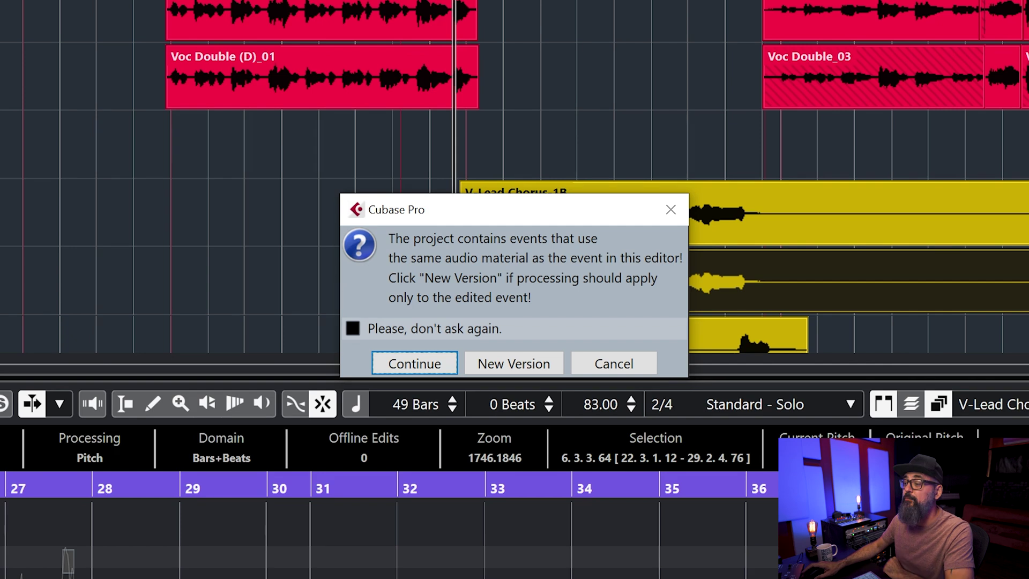
Apply the pitch edit to a new version, 'V-Lead Chorus-1B (2)', and compare it with the original chorus event.
{"action": "left_click", "coordinate": [528, 362]}
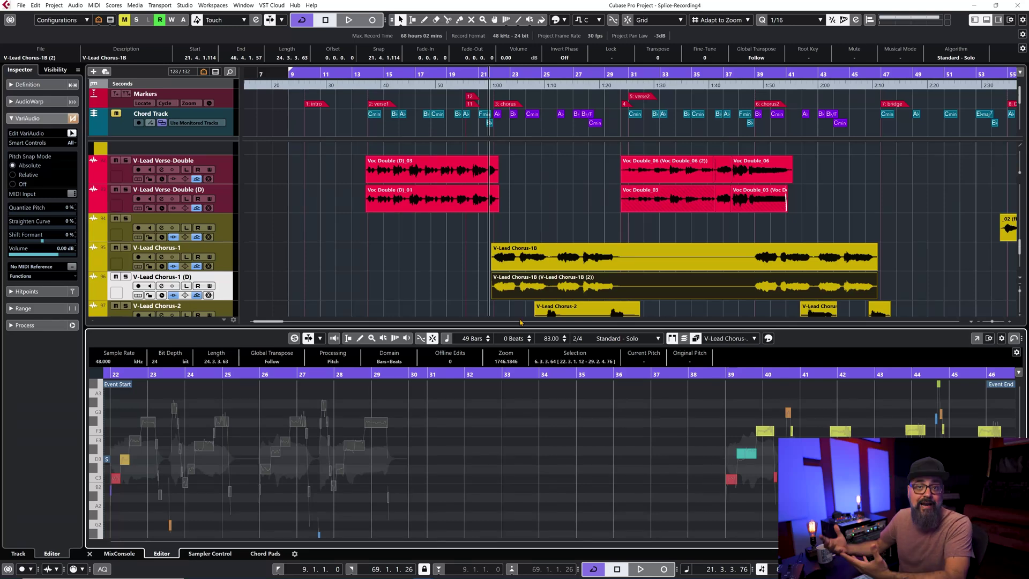
{"action": "left_click", "coordinate": [644, 294]}
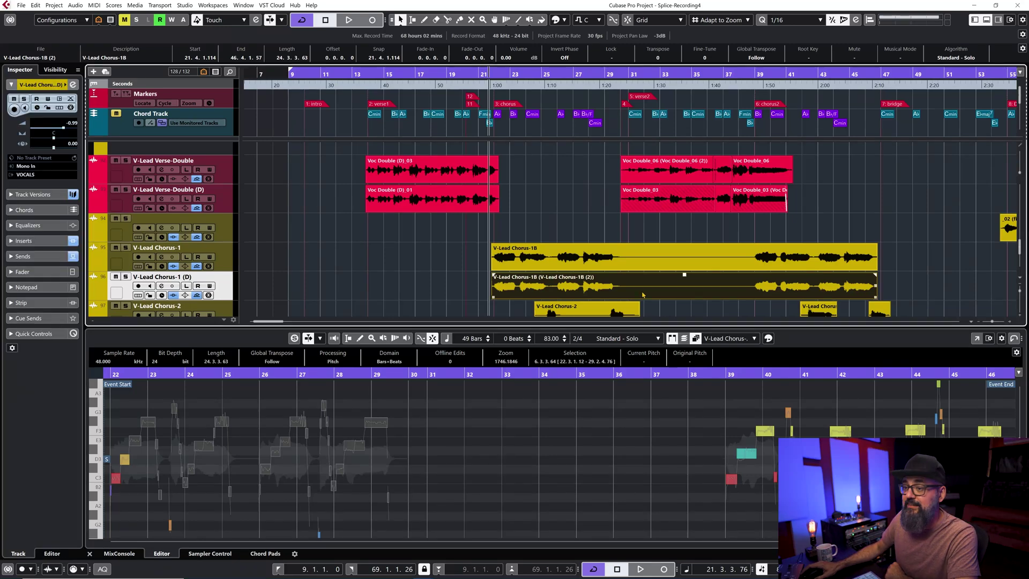
{"action": "left_click", "coordinate": [223, 423]}
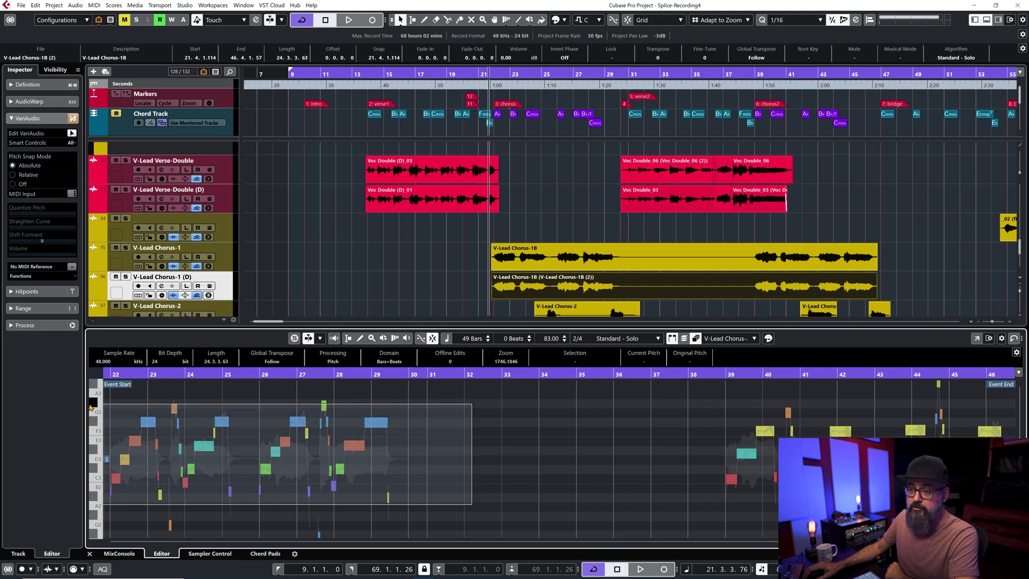
{"action": "left_click_drag", "start_coordinate": [223, 423], "coordinate": [225, 414]}
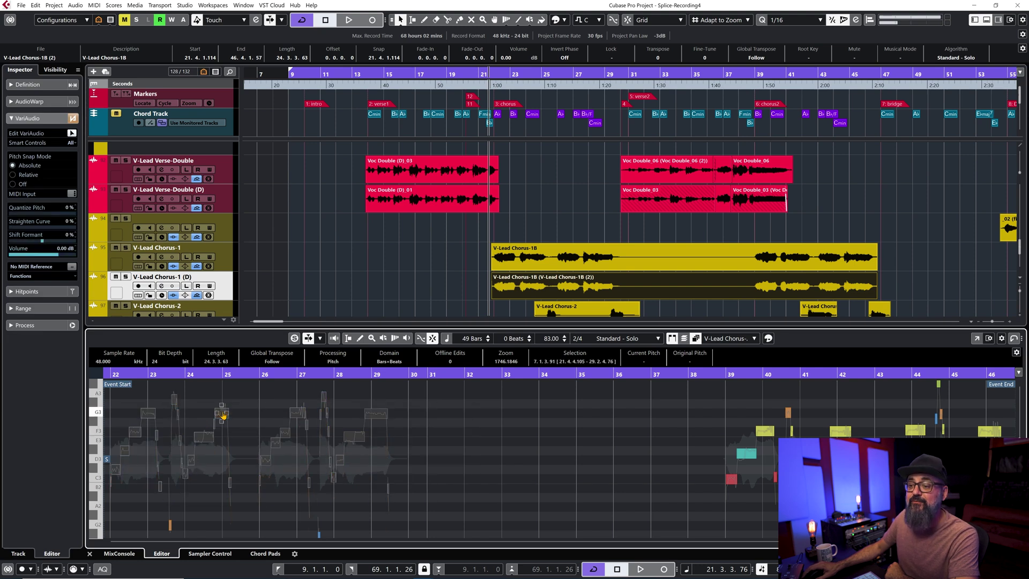
{"action": "left_click", "coordinate": [615, 257]}
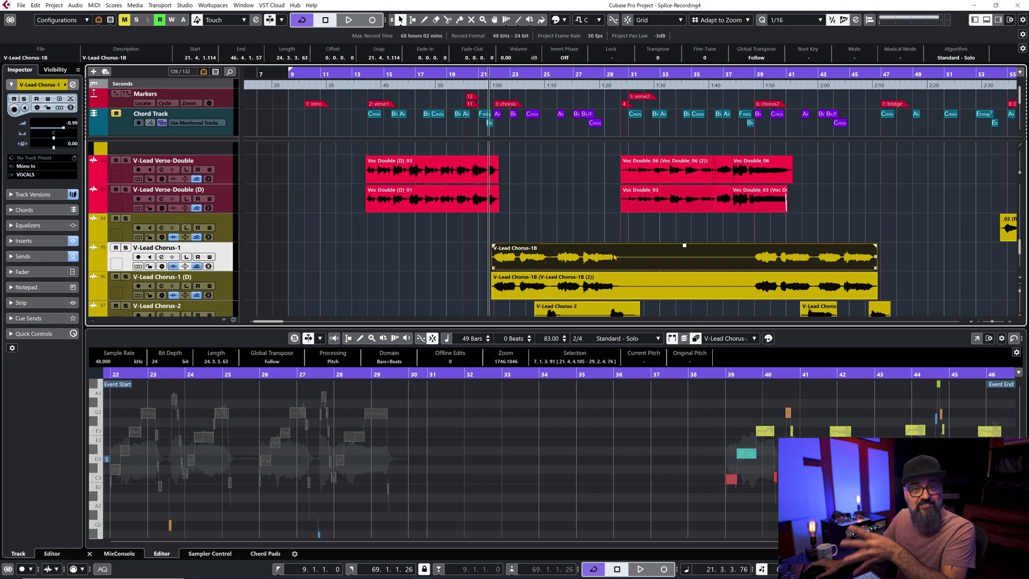
{"action": "left_click", "coordinate": [602, 286]}
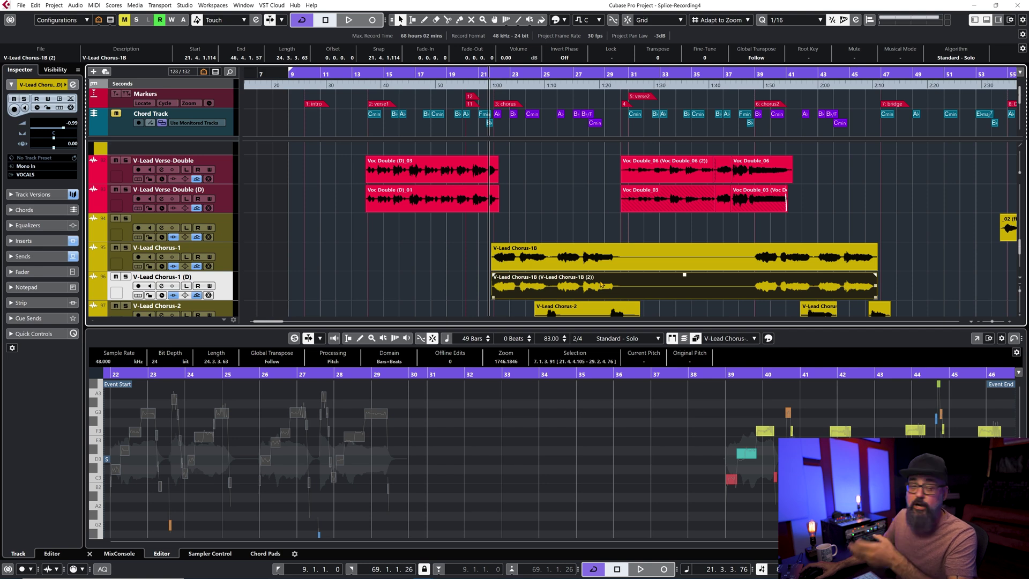
Check the On Processing Shared Clips options under Preferences > Editing > Audio.
{"action": "left_click", "coordinate": [38, 5]}
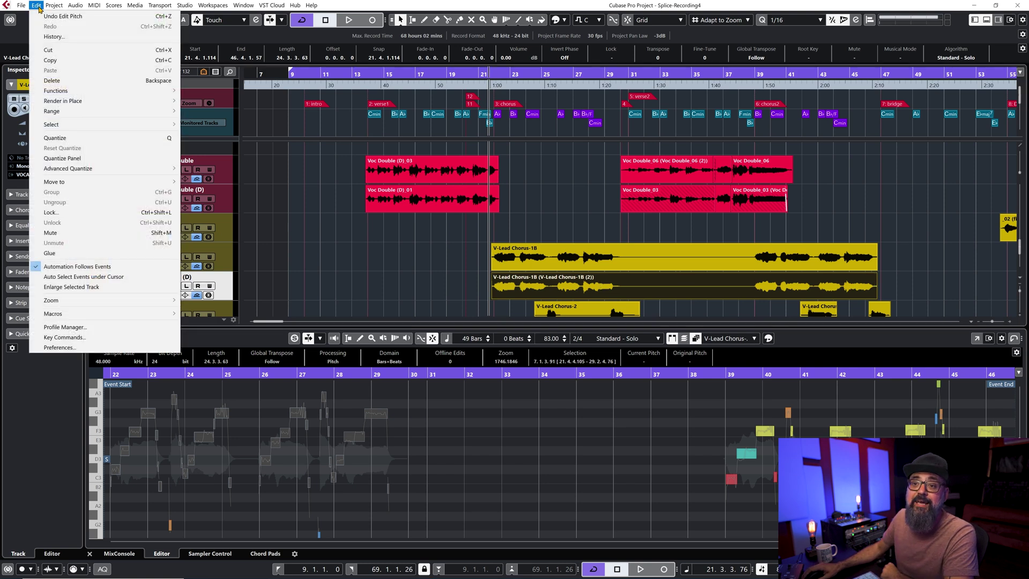
{"action": "left_click", "coordinate": [60, 348]}
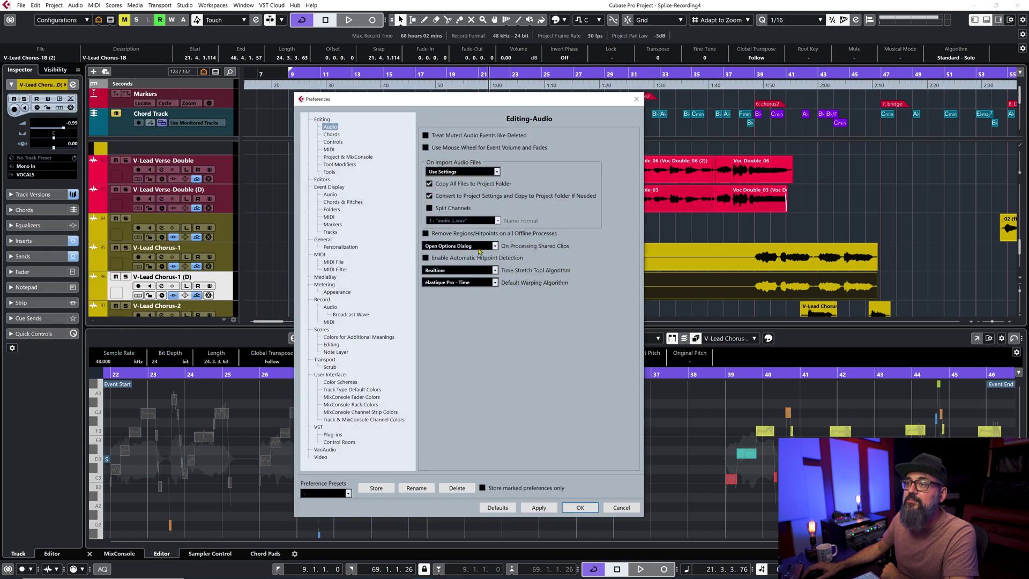
{"action": "left_click", "coordinate": [331, 127]}
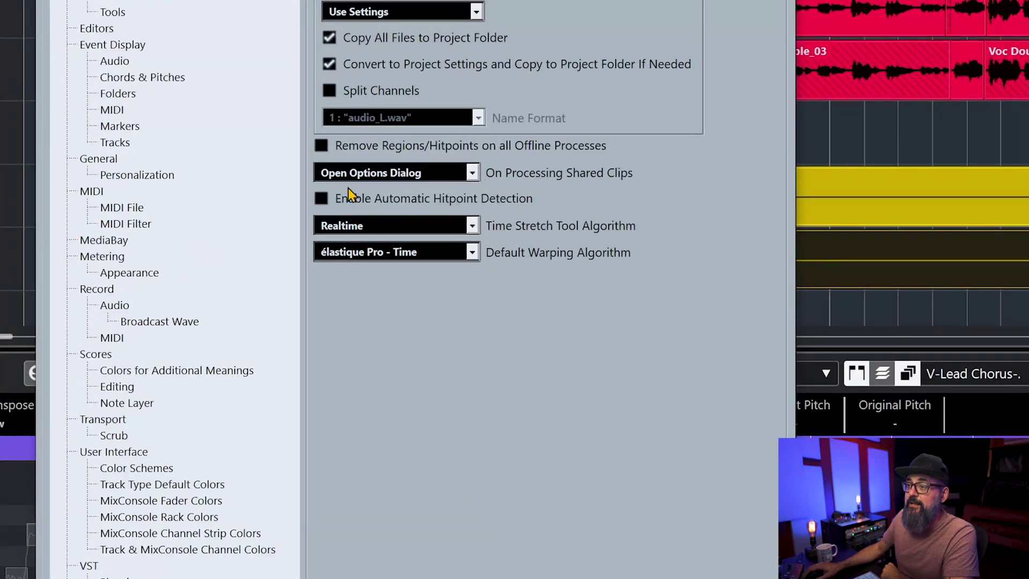
{"action": "left_click", "coordinate": [475, 175]}
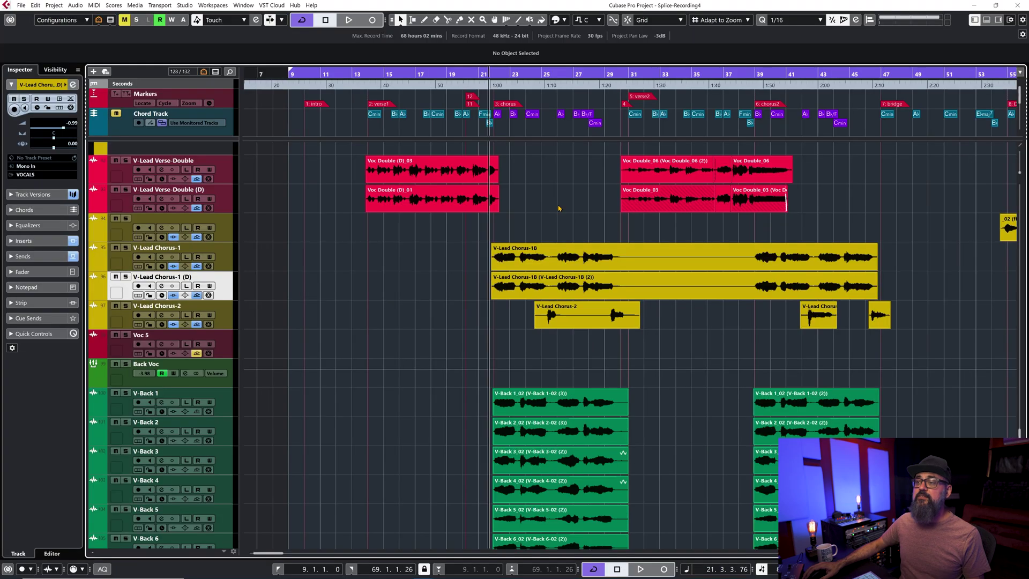
Zoom out to the whole song and open Export Audio Mixdown with the file name selected.
{"action": "key", "text": "g"}
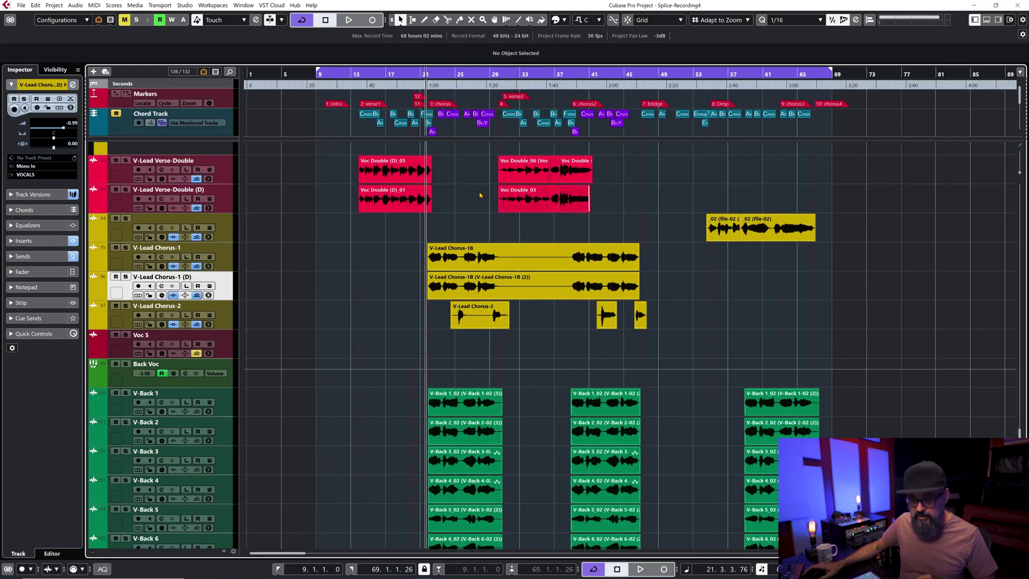
{"action": "left_click", "coordinate": [22, 6]}
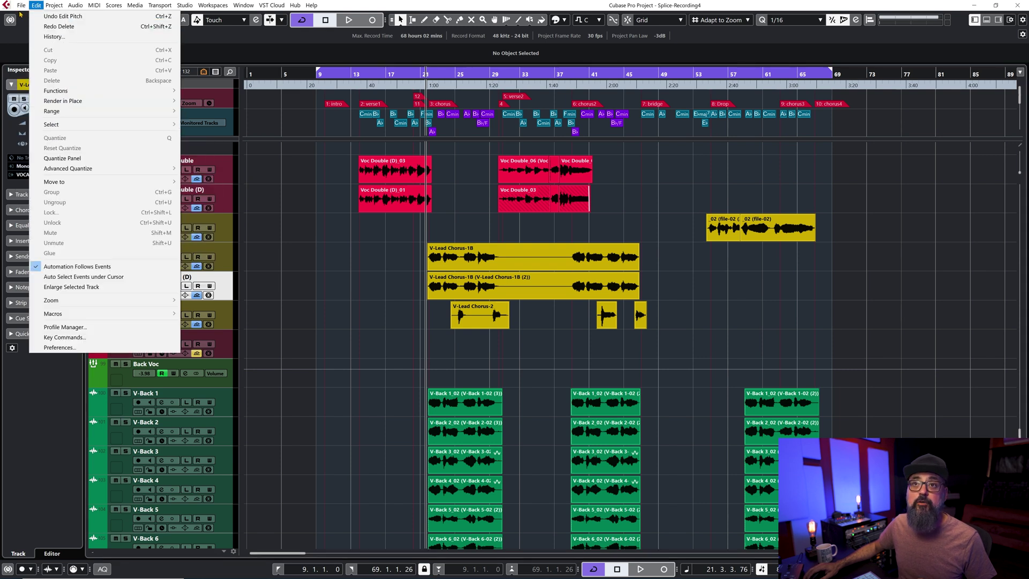
{"action": "mouse_move", "coordinate": [40, 149]}
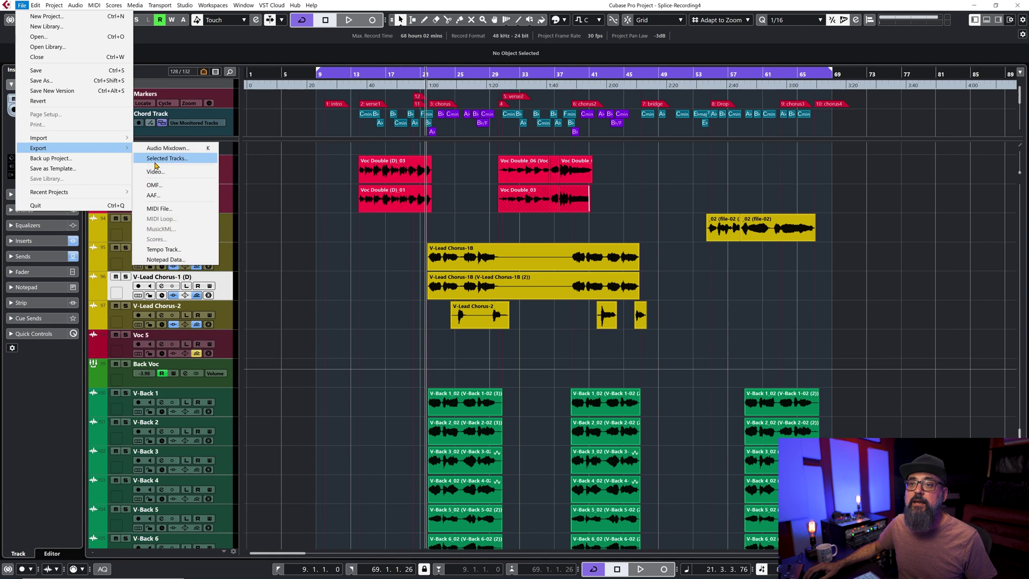
{"action": "left_click", "coordinate": [170, 148]}
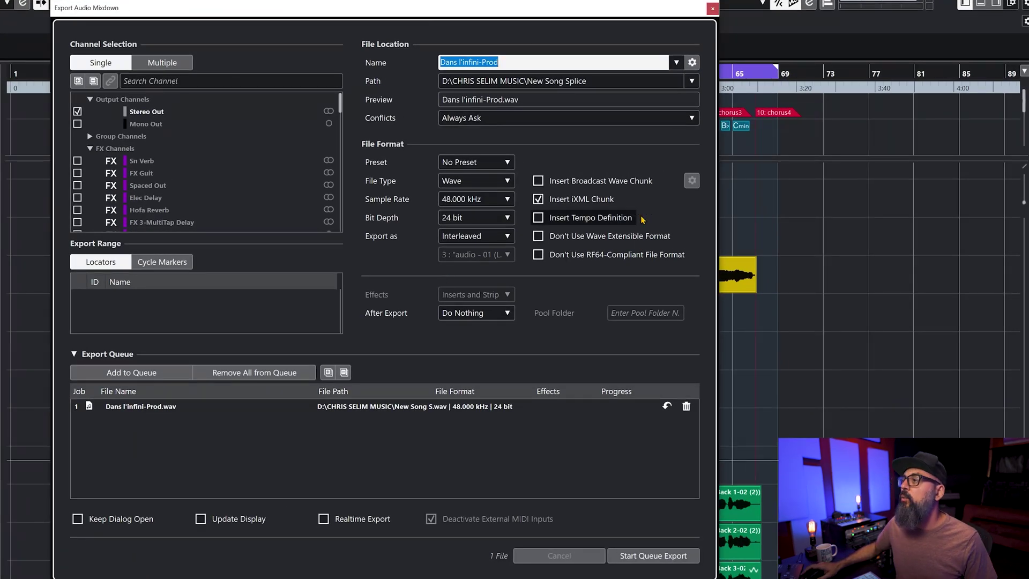
{"action": "left_click", "coordinate": [399, 92]}
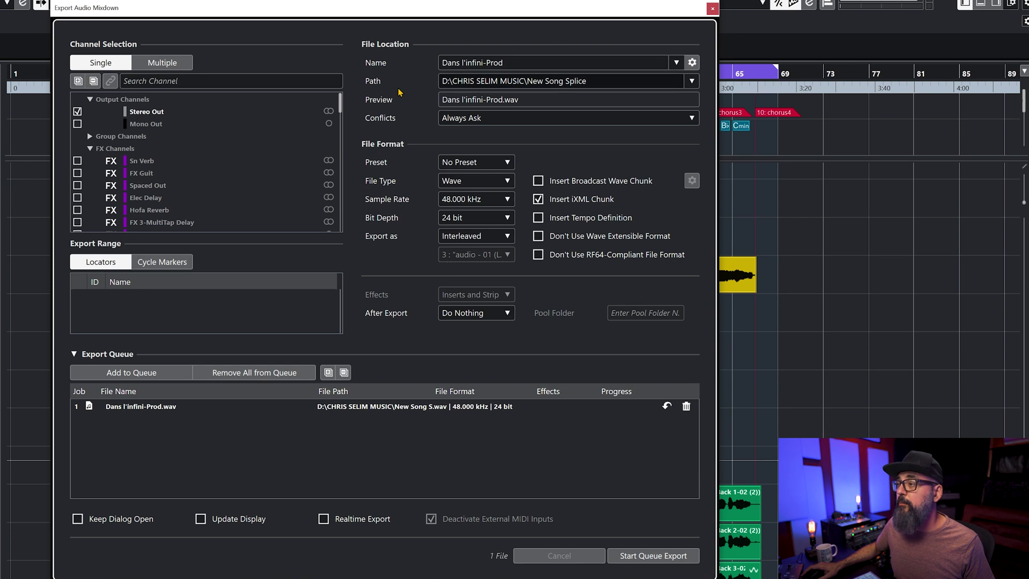
{"action": "left_click", "coordinate": [544, 62]}
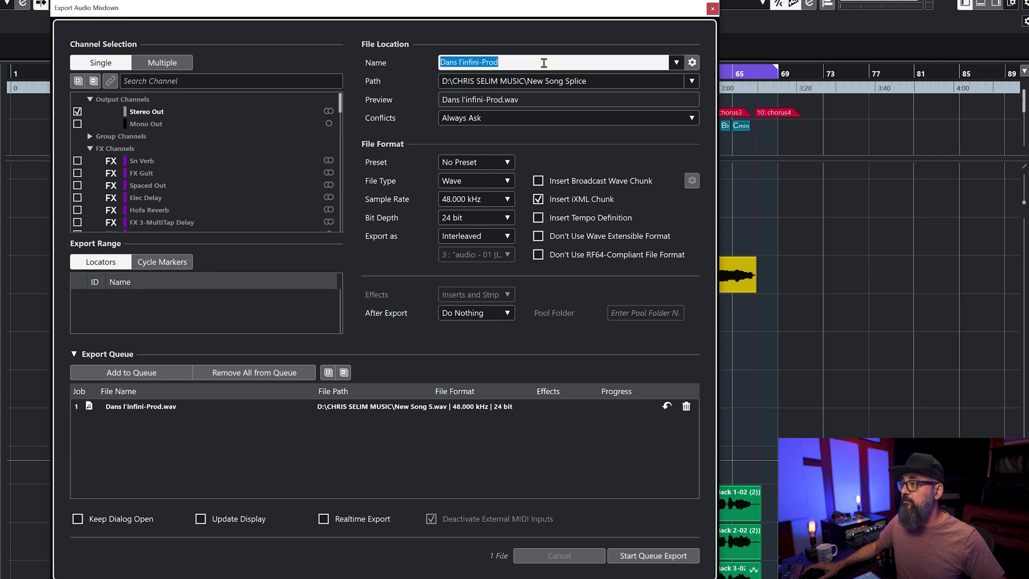
Add Project Name to the naming scheme, then remove it, keeping the name 'Dans l'infini-Prod'.
{"action": "left_click", "coordinate": [692, 63]}
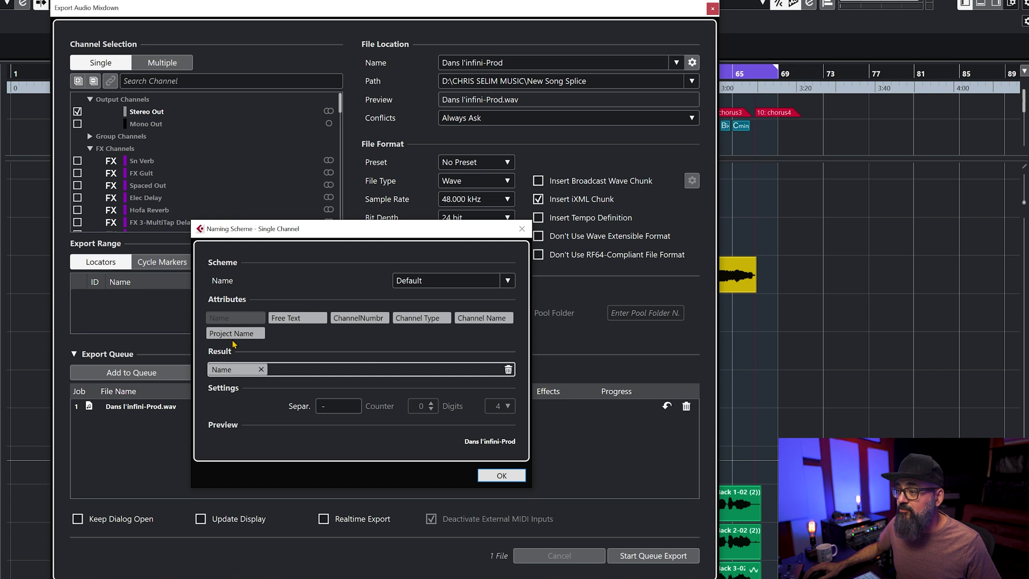
{"action": "left_click_drag", "start_coordinate": [233, 333], "coordinate": [310, 375]}
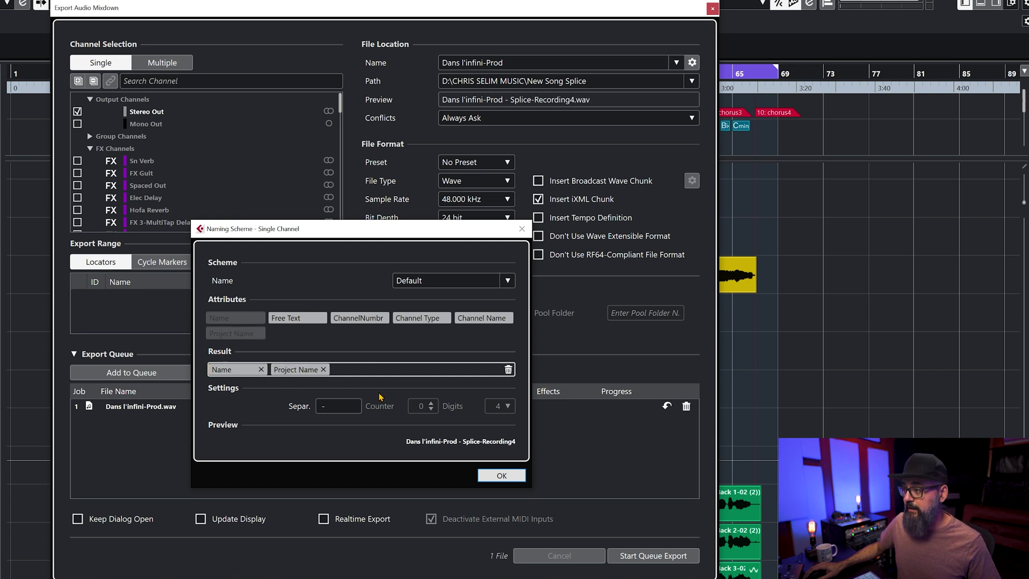
{"action": "left_click", "coordinate": [493, 475]}
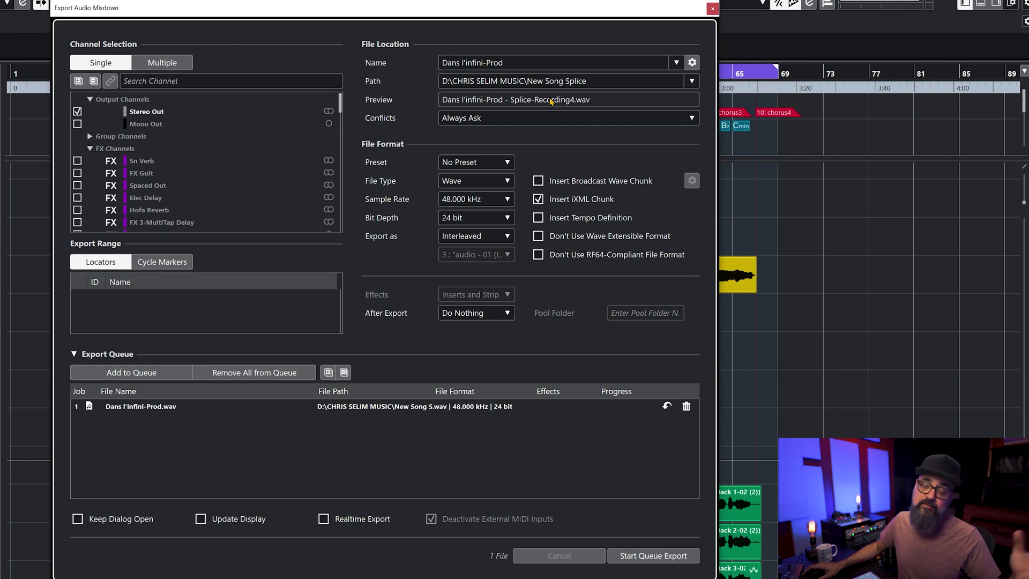
{"action": "left_click", "coordinate": [693, 63]}
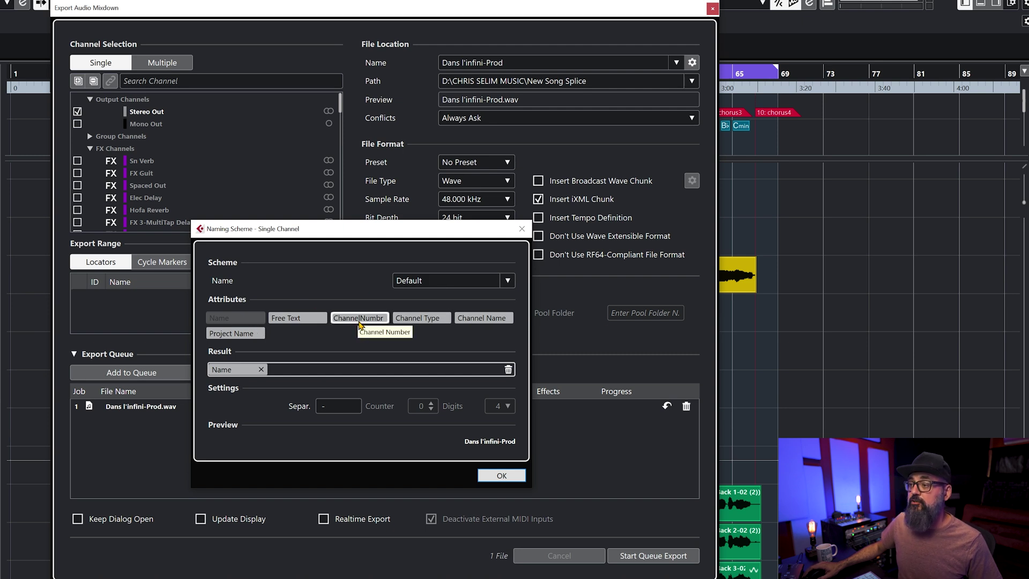
{"action": "left_click", "coordinate": [498, 476]}
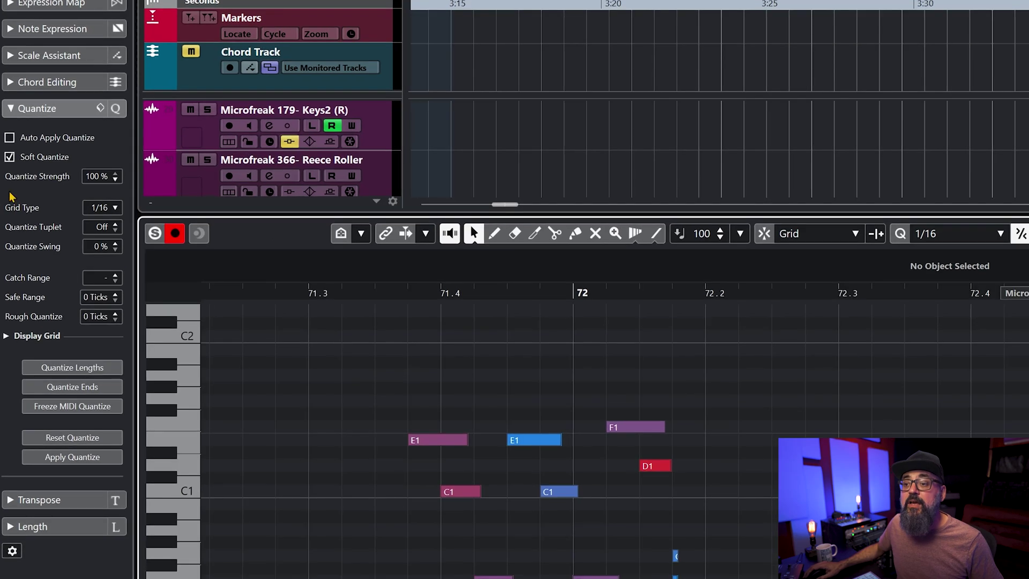
Select all Keys2 notes, Reset Quantize to restore their original timing, then deselect them.
{"action": "left_click", "coordinate": [27, 112]}
{"action": "left_click", "coordinate": [46, 110]}
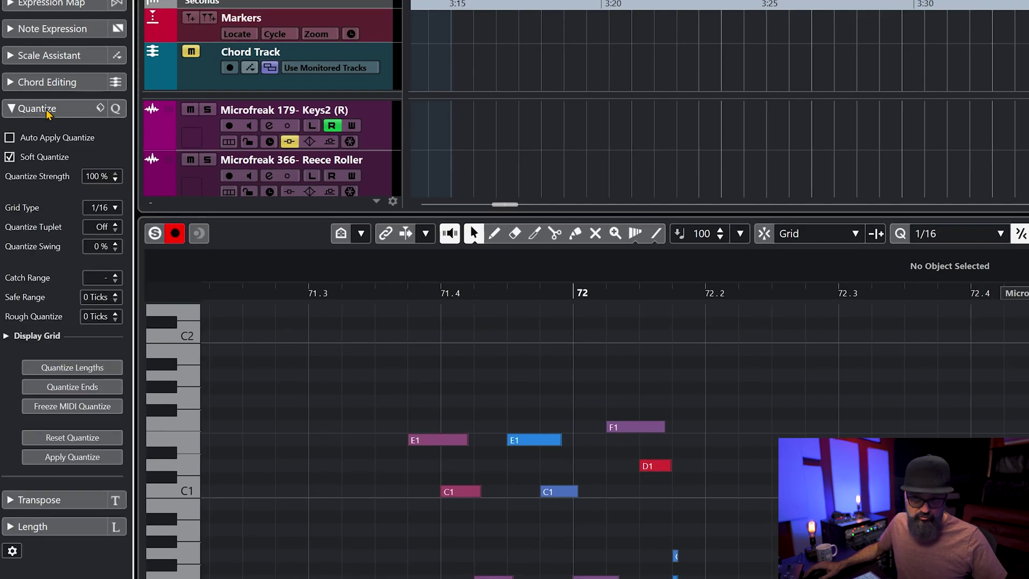
{"action": "left_click", "coordinate": [46, 109]}
{"action": "left_click", "coordinate": [46, 109]}
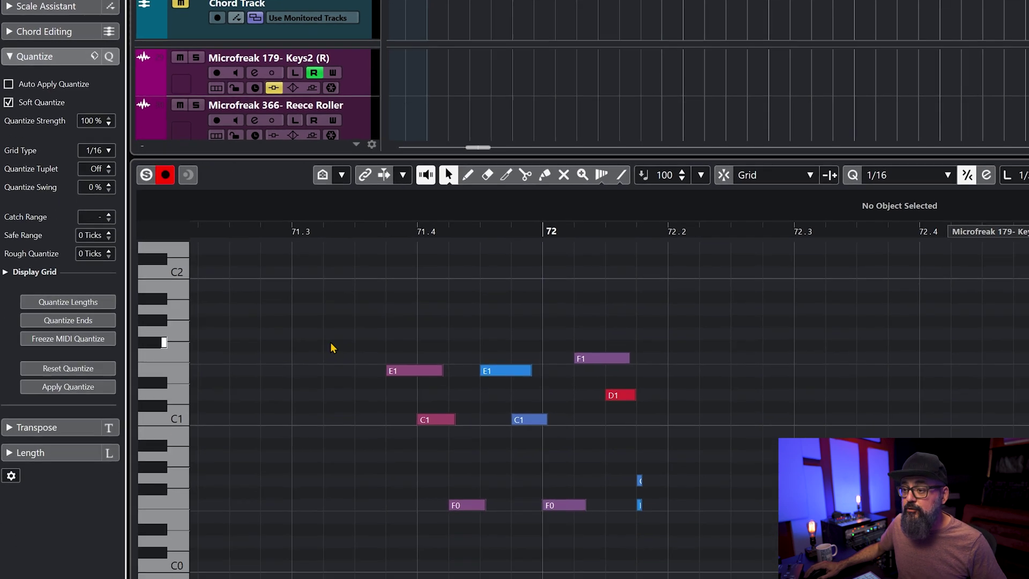
{"action": "left_click", "coordinate": [333, 348]}
{"action": "key", "text": "ctrl+a"}
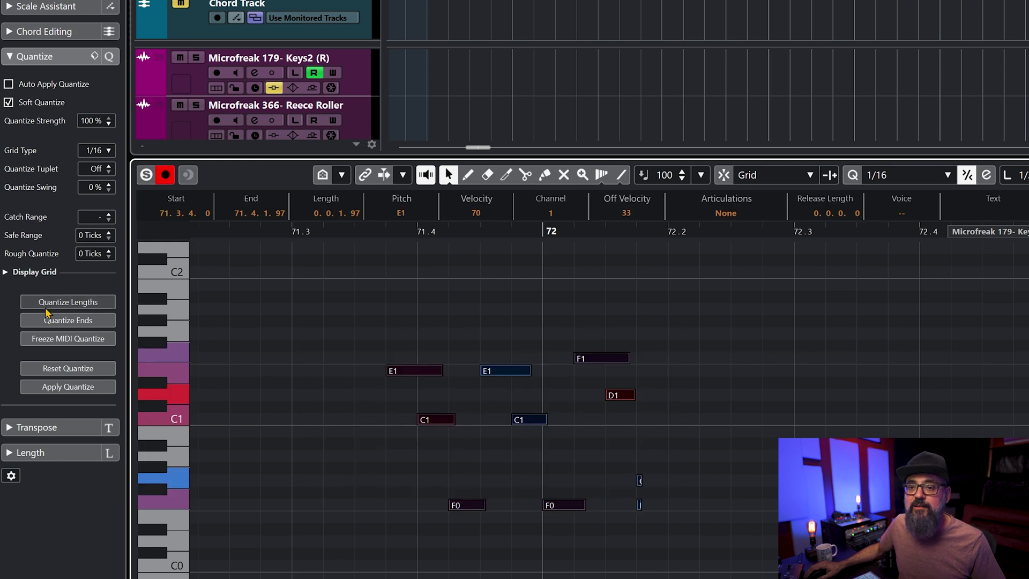
{"action": "left_click", "coordinate": [48, 370]}
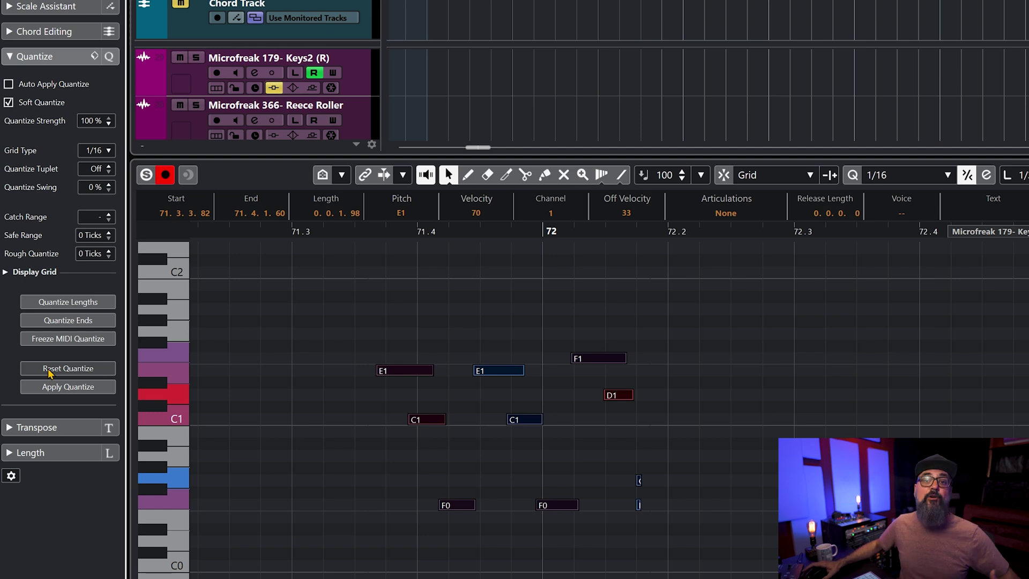
{"action": "left_click", "coordinate": [660, 436]}
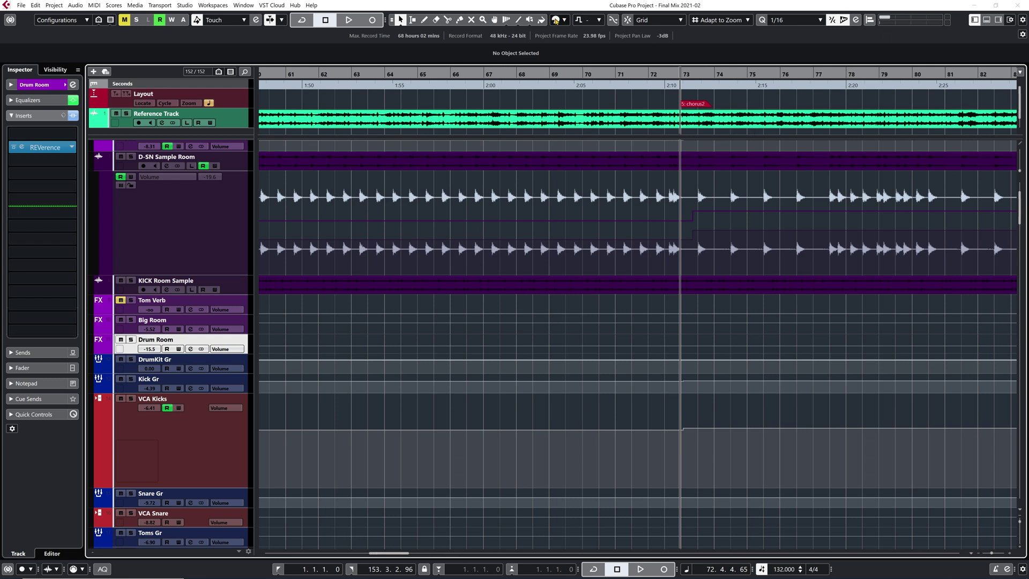
Open and close the Colorize palette, then bring up the MixConsole with F3.
{"action": "left_click", "coordinate": [556, 20]}
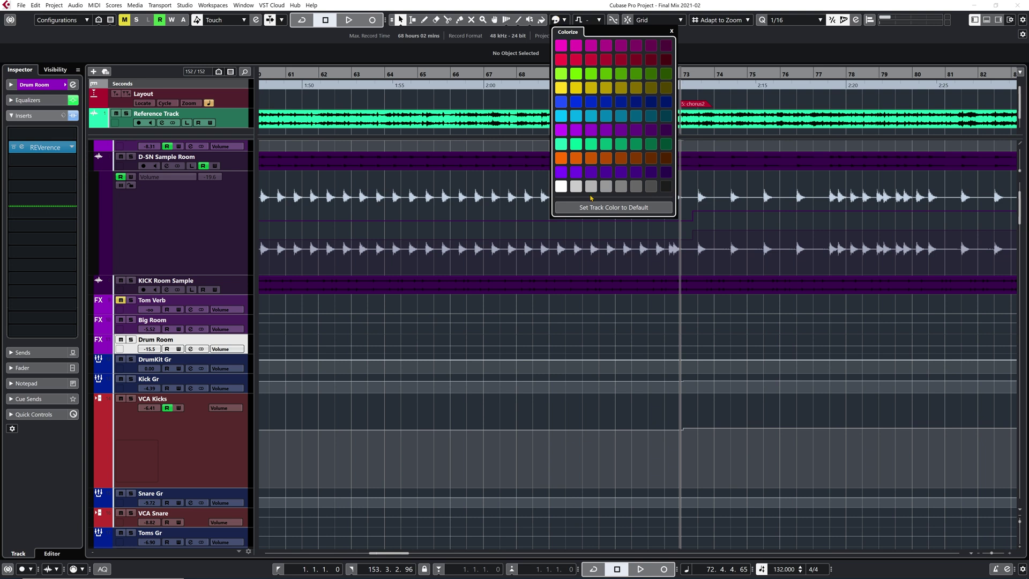
{"action": "left_click", "coordinate": [521, 104]}
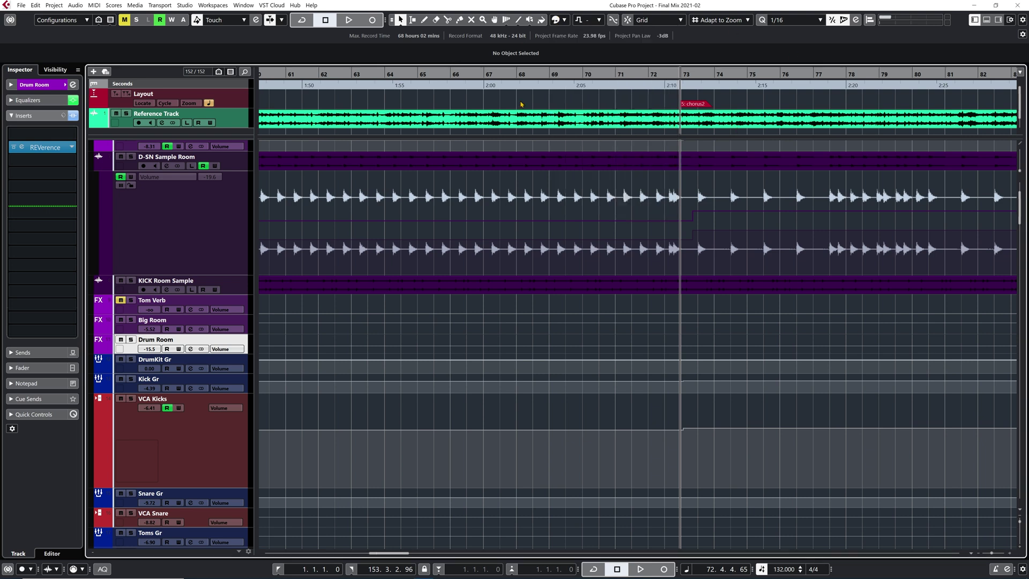
{"action": "key", "text": "F3"}
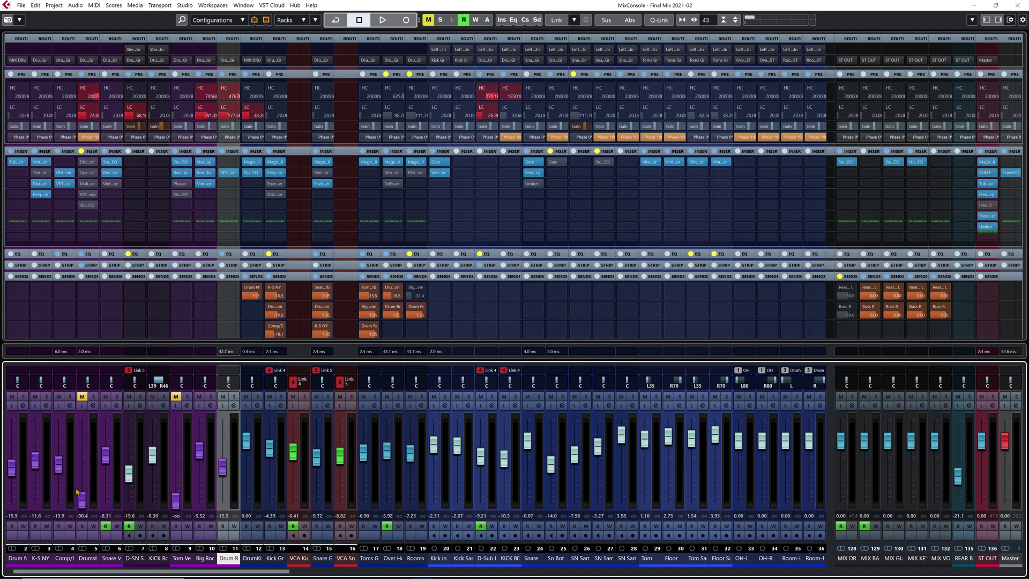
Scroll across the colour-coded MixConsole channel strips, then close the mixer with F3.
{"action": "scroll", "coordinate": [76, 491], "scroll_direction": "left", "scroll_amount": 1}
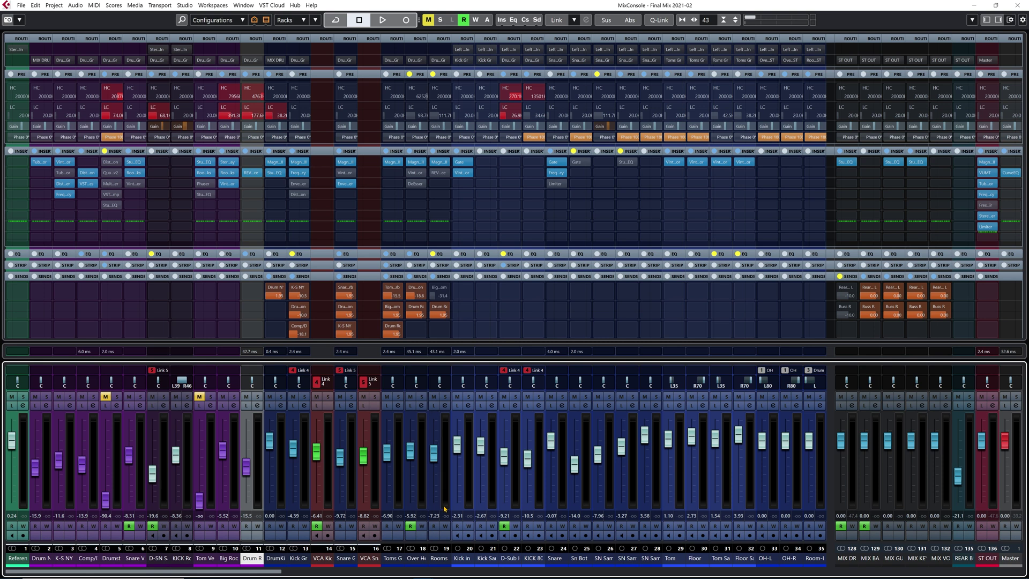
{"action": "scroll", "coordinate": [289, 536], "scroll_direction": "right", "scroll_amount": 5}
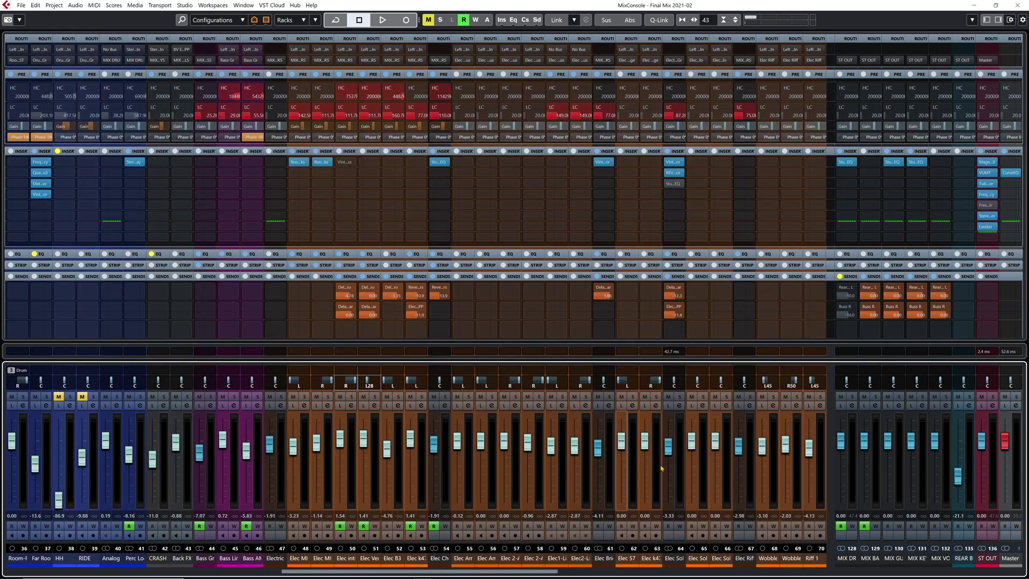
{"action": "scroll", "coordinate": [316, 504], "scroll_direction": "right", "scroll_amount": 4}
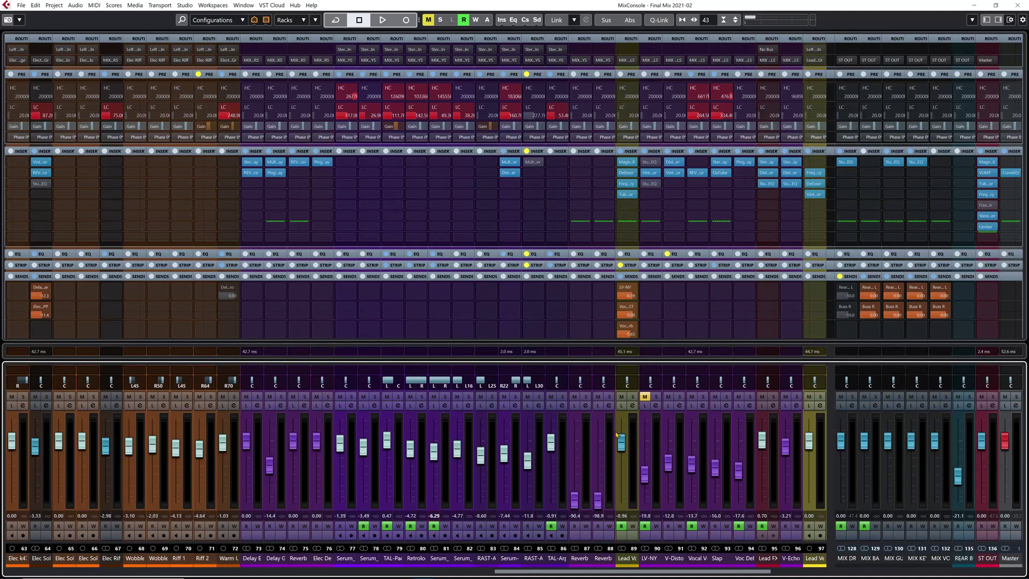
{"action": "scroll", "coordinate": [657, 515], "scroll_direction": "right", "scroll_amount": 2}
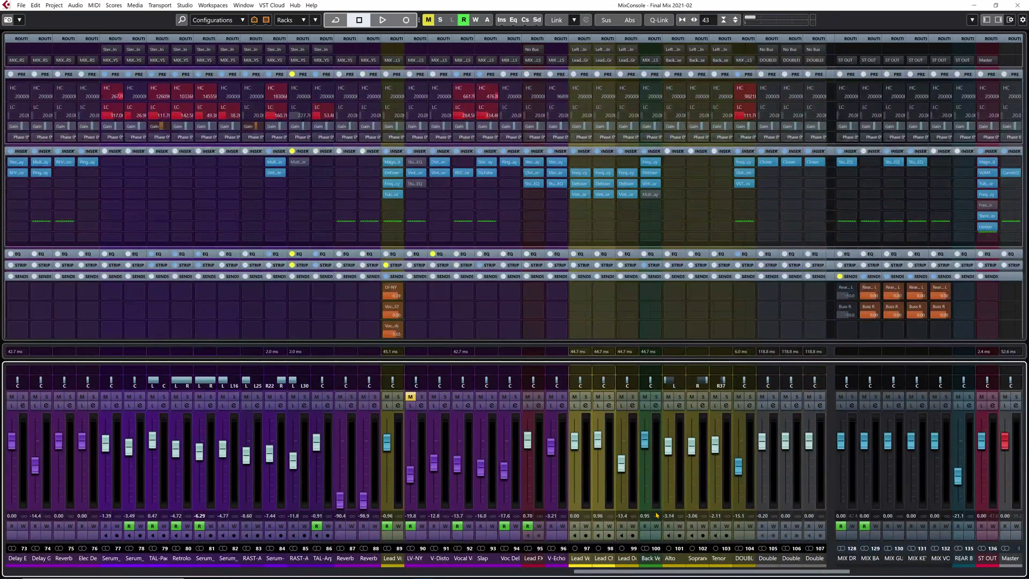
{"action": "scroll", "coordinate": [657, 516], "scroll_direction": "right", "scroll_amount": 3}
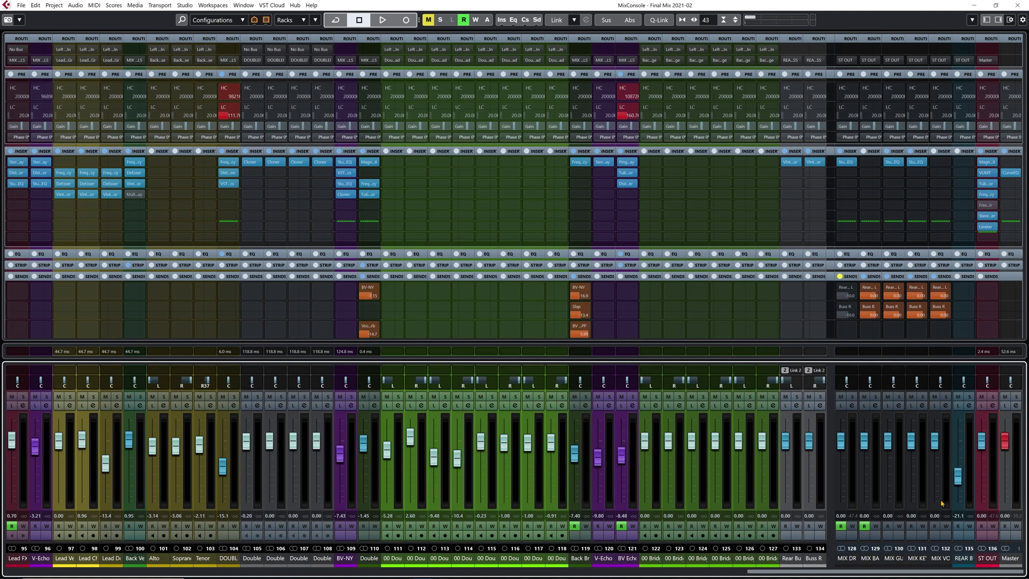
{"action": "scroll", "coordinate": [566, 470], "scroll_direction": "left", "scroll_amount": 5}
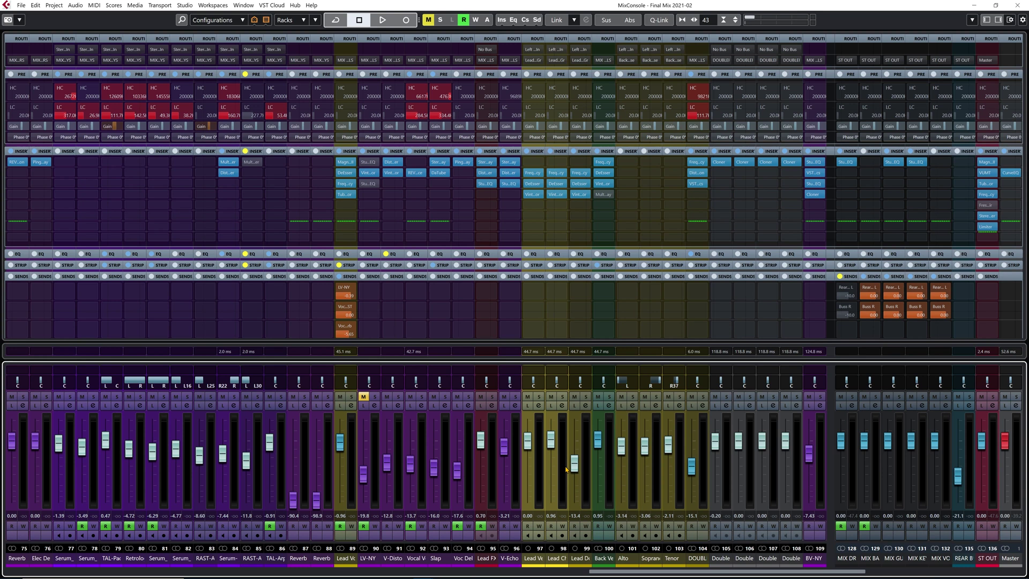
{"action": "scroll", "coordinate": [567, 469], "scroll_direction": "left", "scroll_amount": 3}
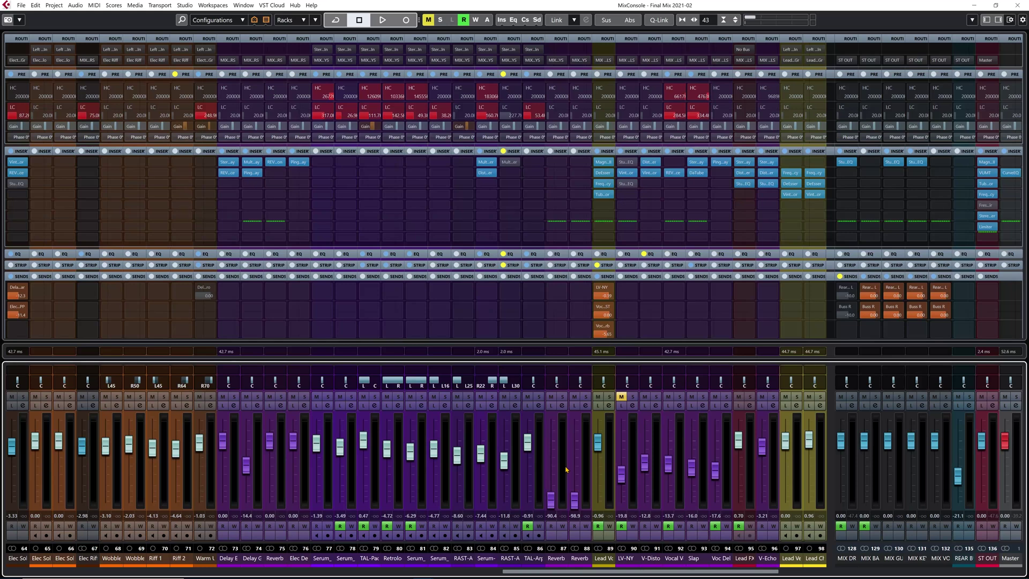
{"action": "key", "text": "F3"}
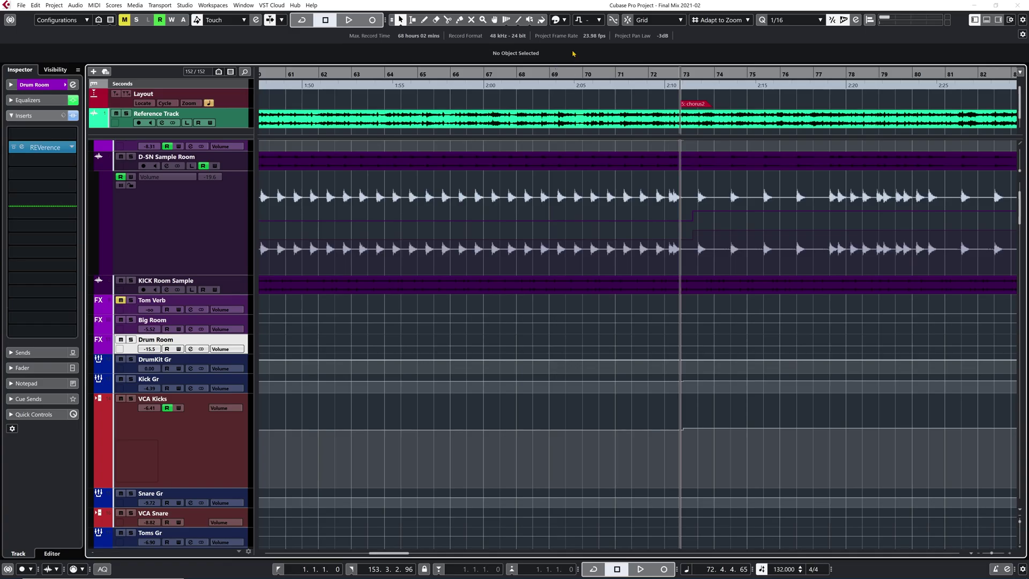
Open and dismiss the Colorize palette, then open the Project menu.
{"action": "left_click", "coordinate": [563, 21]}
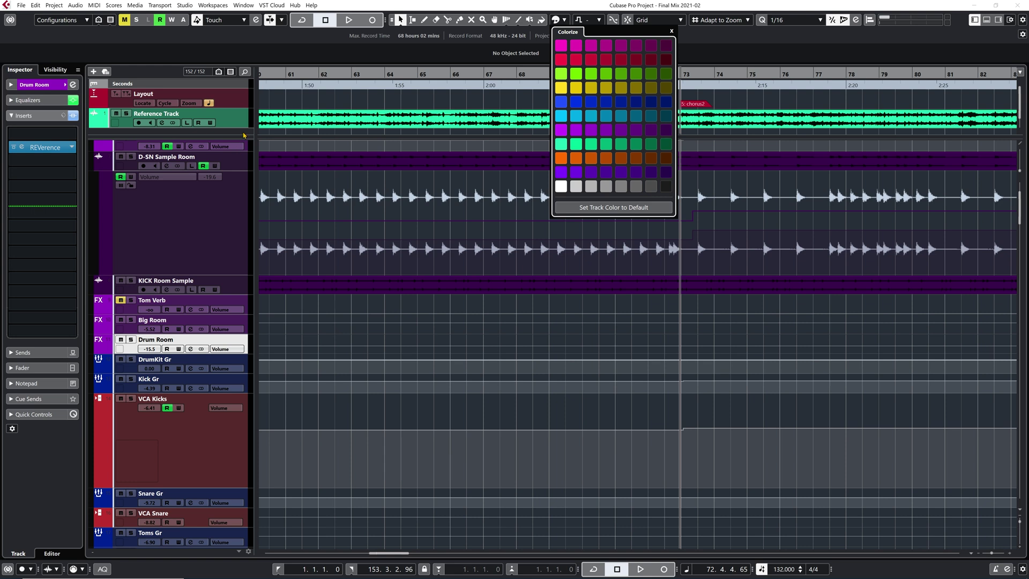
{"action": "key", "text": "Escape"}
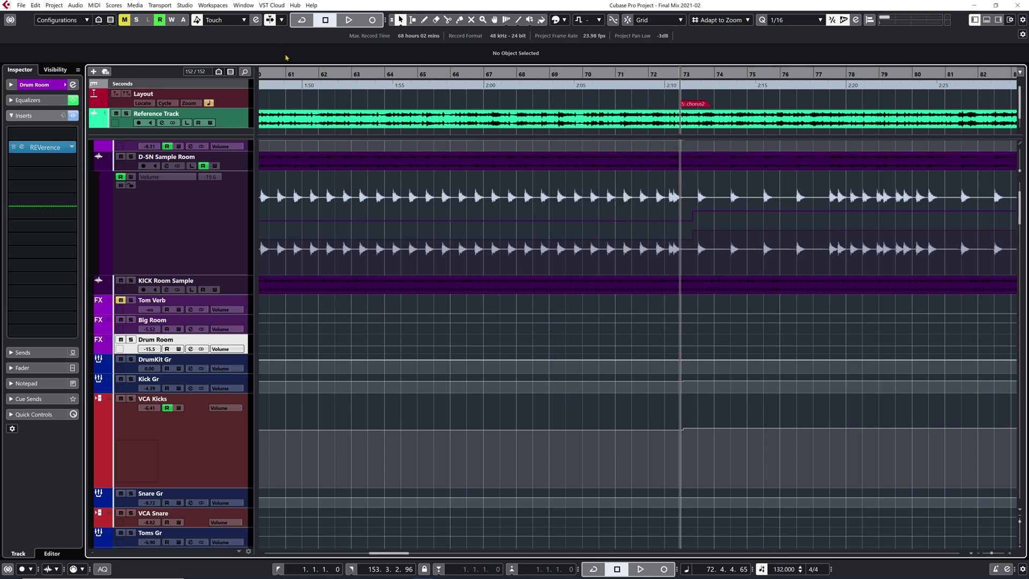
{"action": "left_click", "coordinate": [54, 5]}
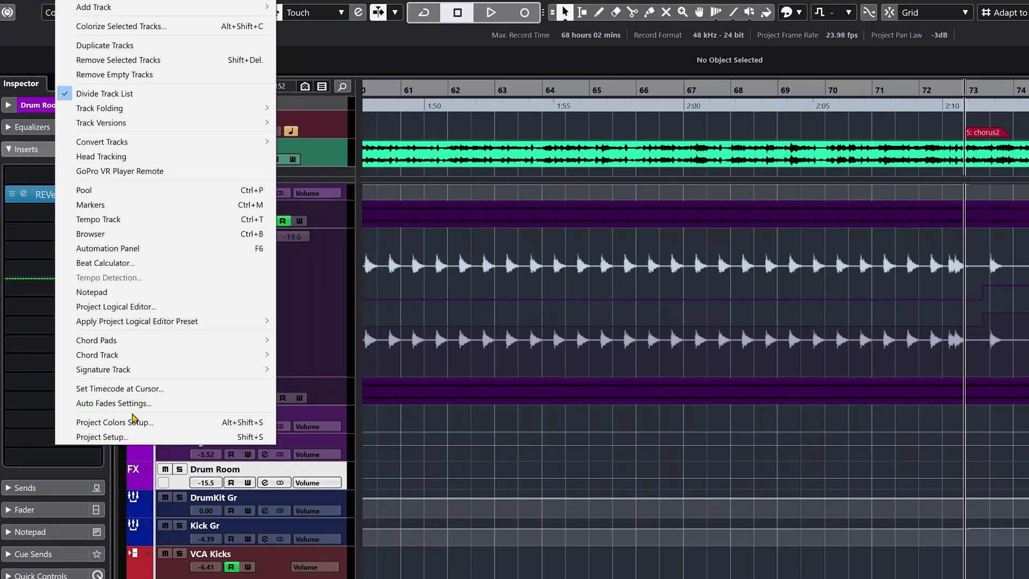
Look through the Project Colors Setup colour set options and close it without changes.
{"action": "left_click", "coordinate": [130, 422]}
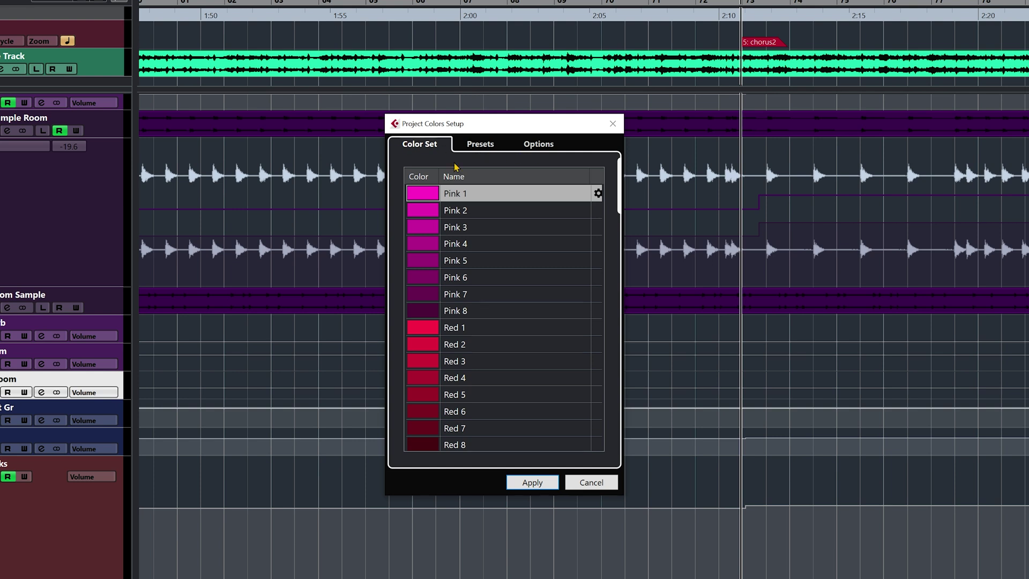
{"action": "scroll", "coordinate": [488, 372], "scroll_direction": "down", "scroll_amount": 10}
{"action": "scroll", "coordinate": [523, 193], "scroll_direction": "up", "scroll_amount": 10}
{"action": "left_click", "coordinate": [538, 144]}
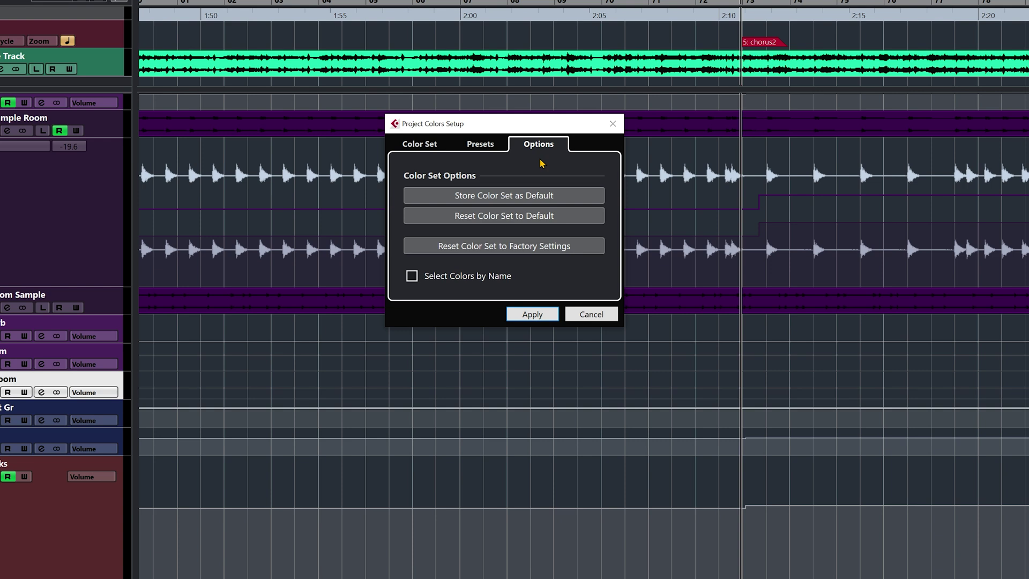
{"action": "left_click", "coordinate": [581, 316]}
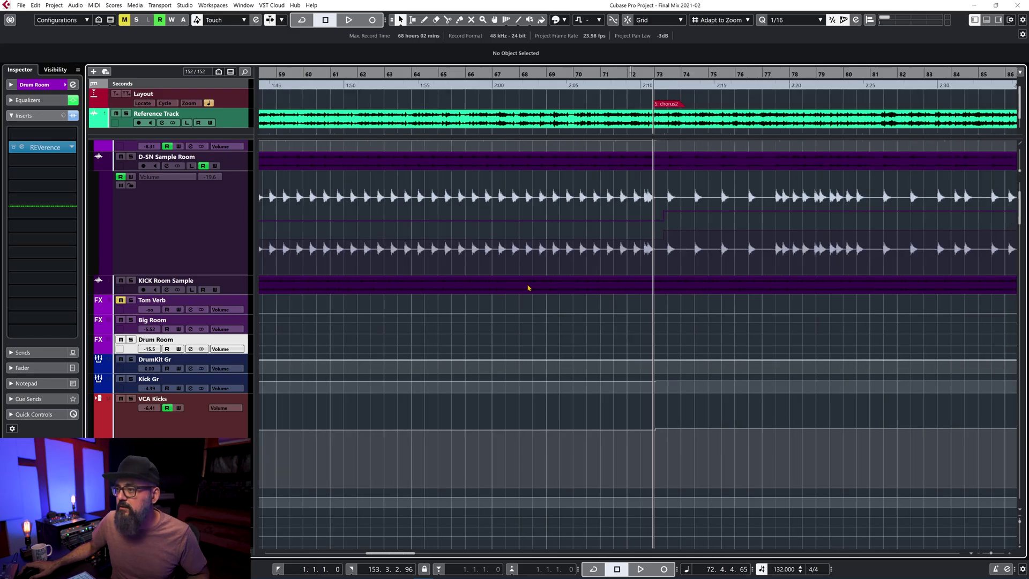
Move the D-SN Sample Room_01 event onto the KICK Room Sample track.
{"action": "key", "text": "g"}
{"action": "key", "text": "g"}
{"action": "key", "text": "g"}
{"action": "key", "text": "g"}
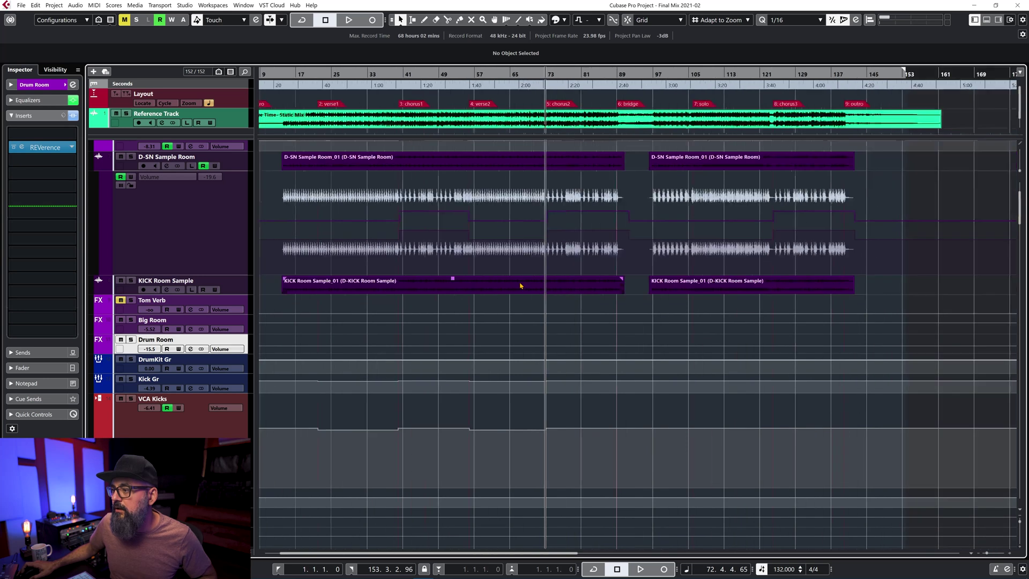
{"action": "scroll", "coordinate": [397, 290], "scroll_direction": "up", "scroll_amount": 4}
{"action": "left_click", "coordinate": [359, 275]}
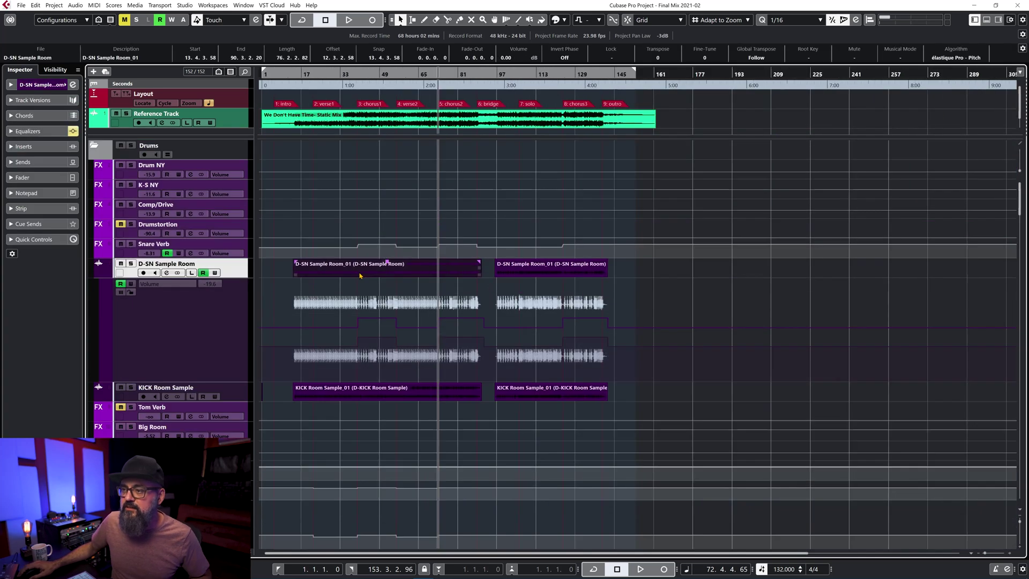
{"action": "left_click_drag", "start_coordinate": [366, 270], "coordinate": [379, 400]}
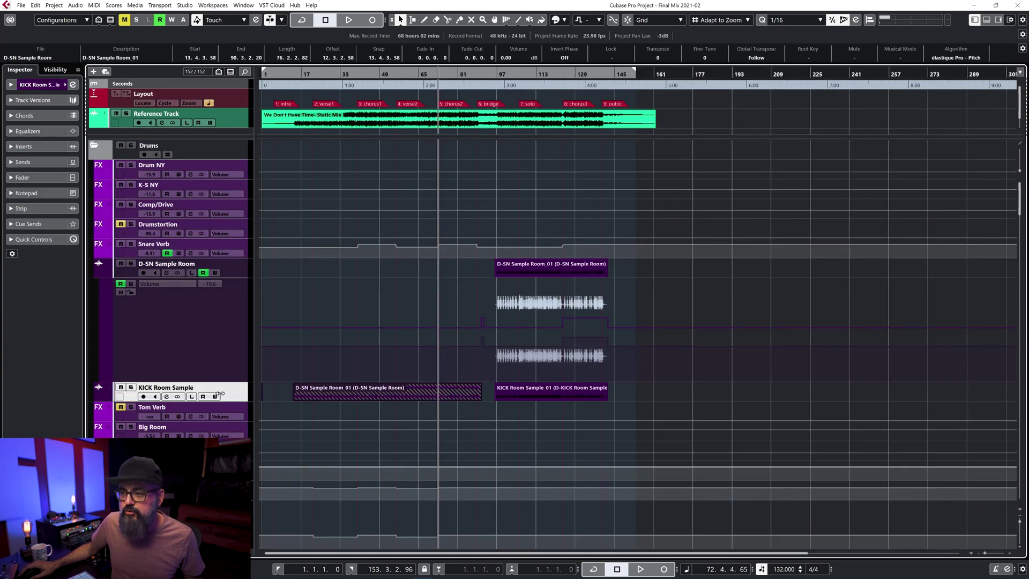
{"action": "left_click_drag", "start_coordinate": [243, 399], "coordinate": [243, 436]}
Bring the KICK Room Sample_01 event back to the front from the overlapping events list.
{"action": "scroll", "coordinate": [357, 413], "scroll_direction": "down", "scroll_amount": 3}
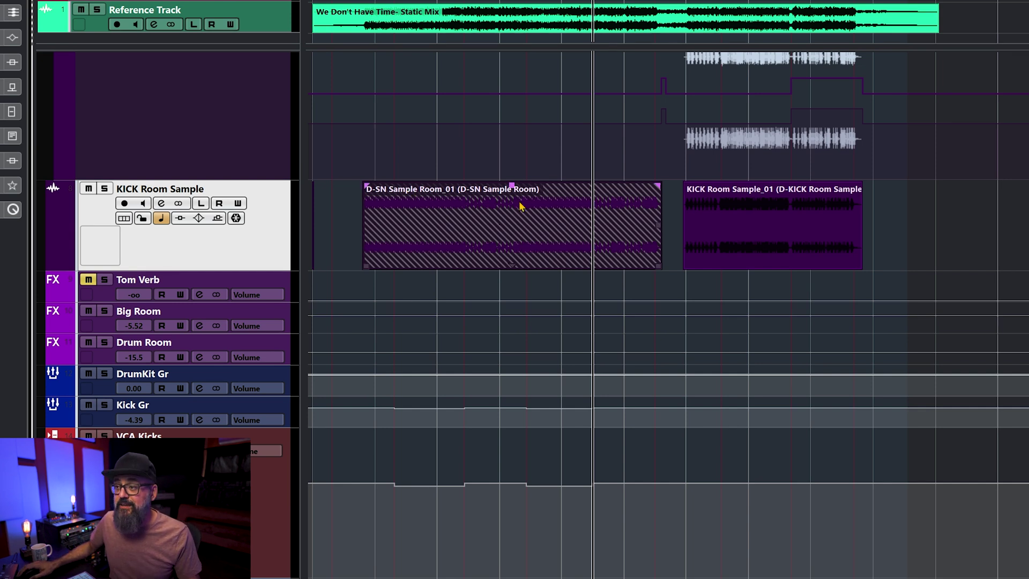
{"action": "left_click", "coordinate": [514, 271]}
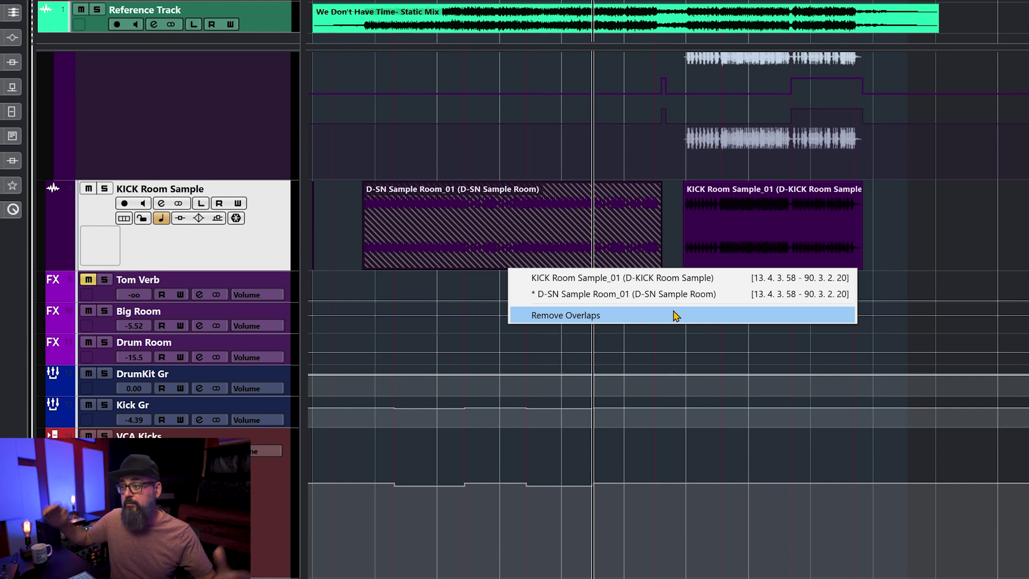
{"action": "left_click", "coordinate": [549, 279]}
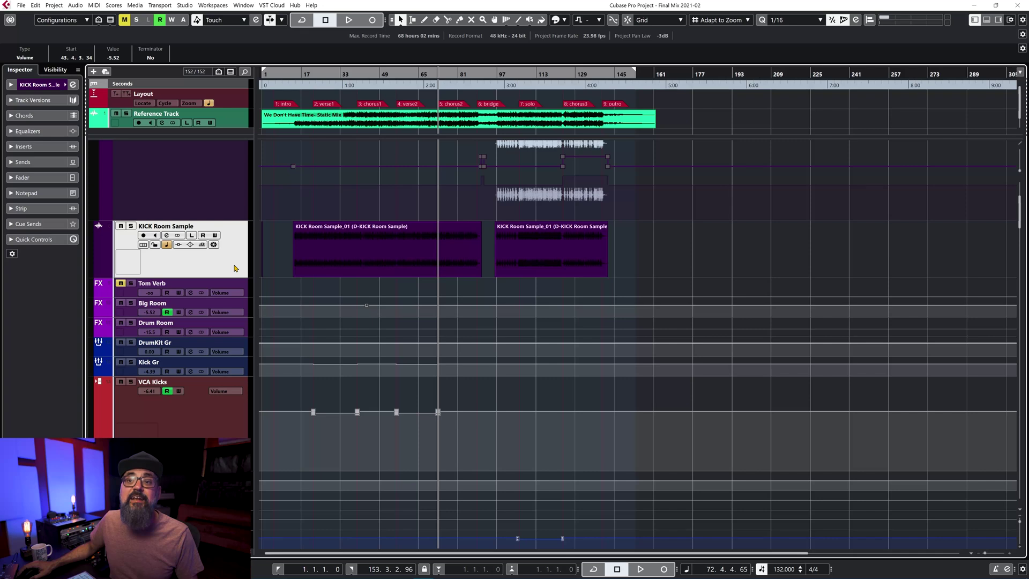
Show the lanes of the KICK Room Sample track and move the KICK event down to Lane 3.
{"action": "left_click", "coordinate": [11, 84]}
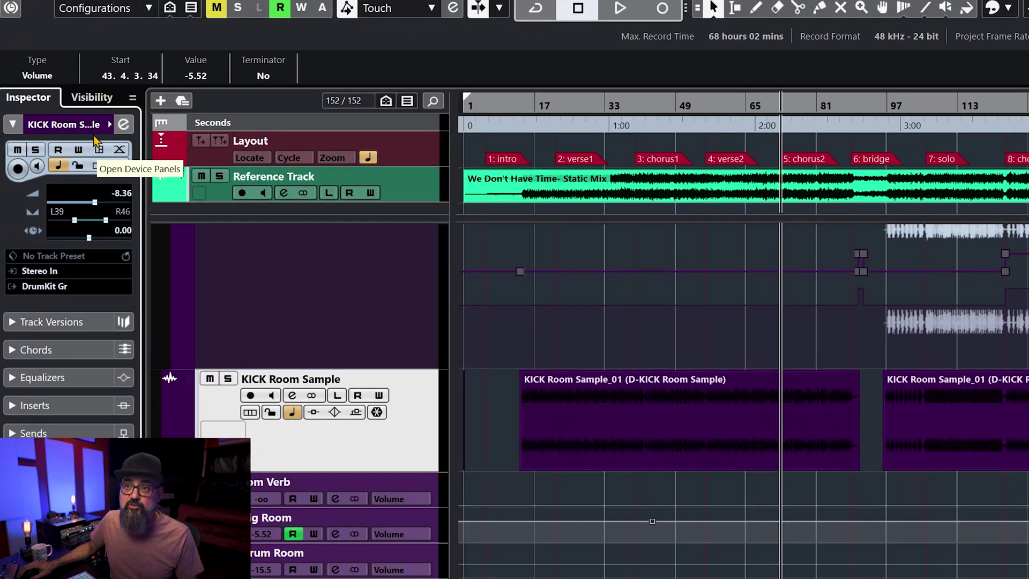
{"action": "left_click", "coordinate": [67, 126]}
{"action": "left_click", "coordinate": [67, 126]}
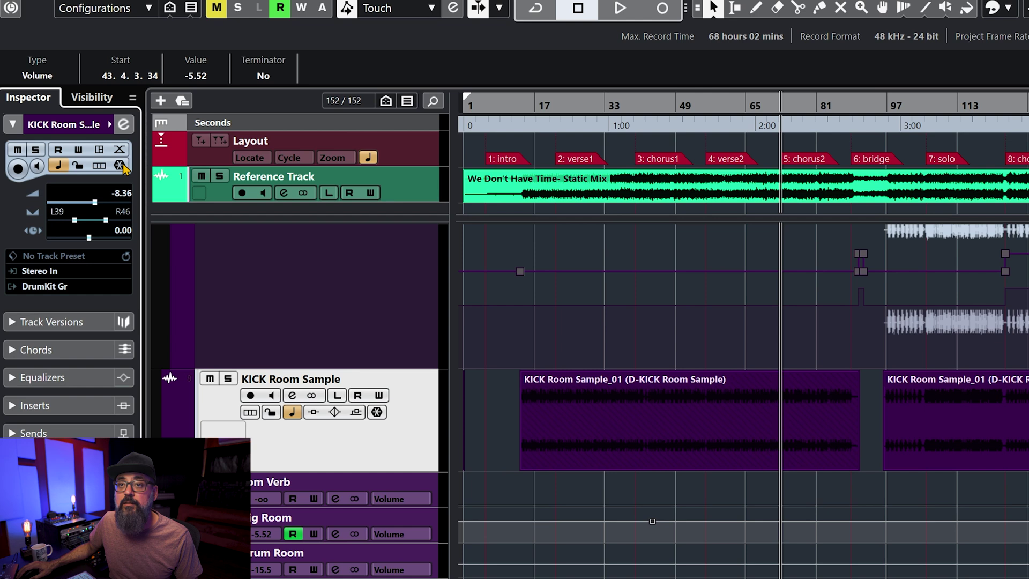
{"action": "left_click", "coordinate": [100, 166]}
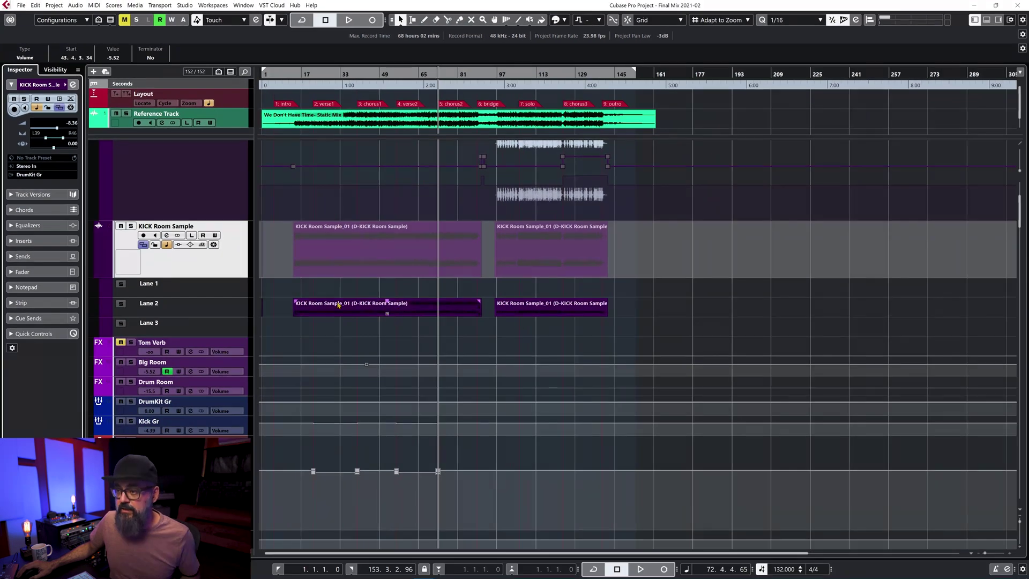
{"action": "left_click_drag", "start_coordinate": [338, 309], "coordinate": [387, 324]}
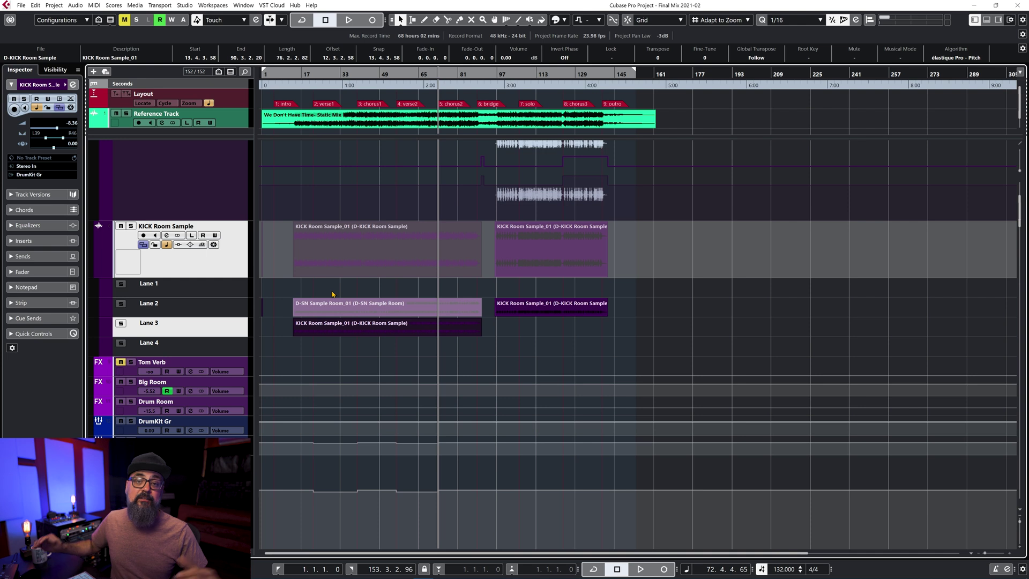
With the Comp tool, make the D-SN Sample Room event on Lane 2 the active take.
{"action": "left_click", "coordinate": [495, 21]}
{"action": "left_click", "coordinate": [363, 309]}
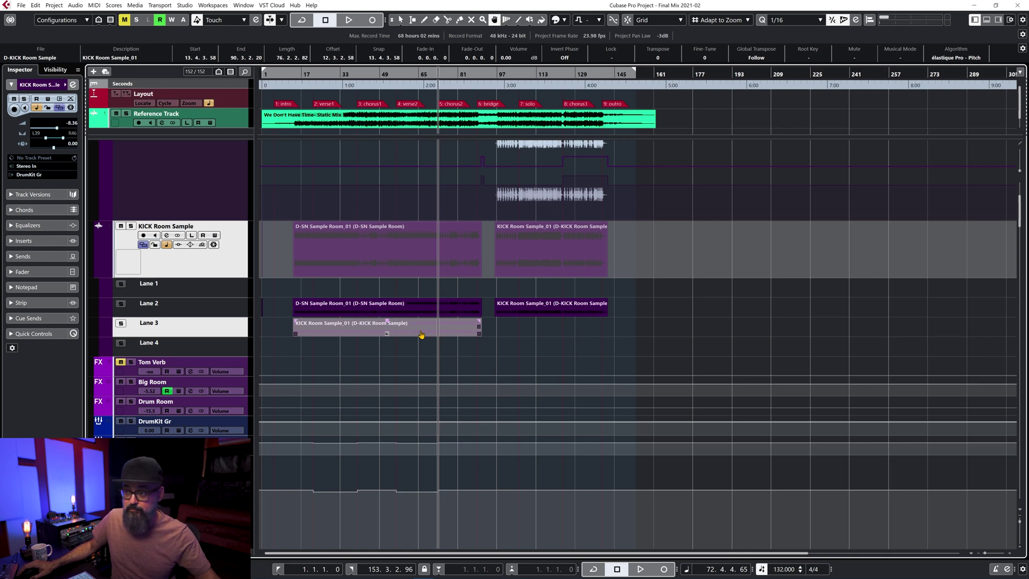
{"action": "left_click", "coordinate": [363, 316]}
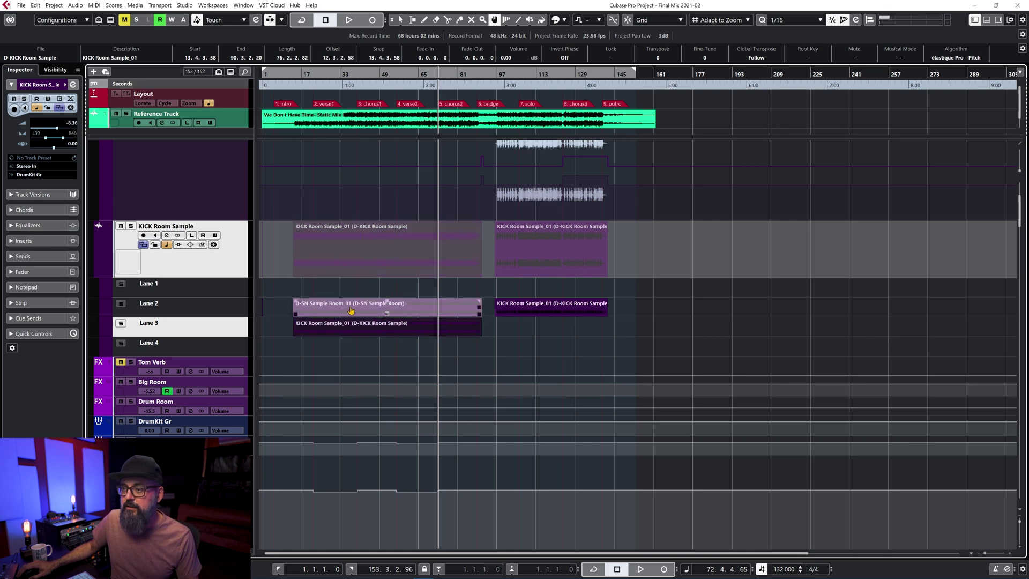
{"action": "left_click", "coordinate": [351, 311]}
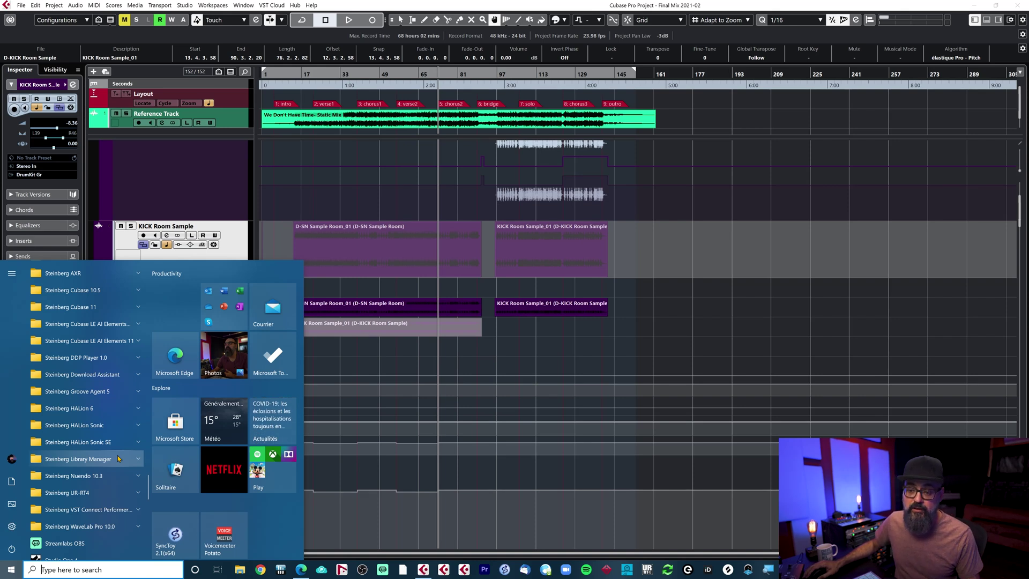
Launch Steinberg Library Manager from its folder in the Windows Start menu program list.
{"action": "left_click", "coordinate": [10, 571]}
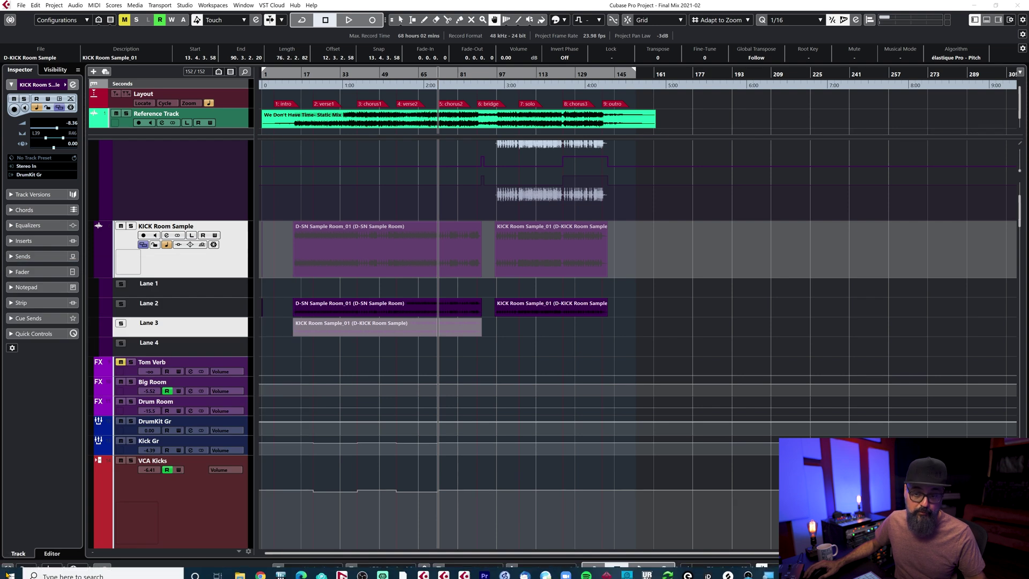
{"action": "left_click", "coordinate": [8, 571]}
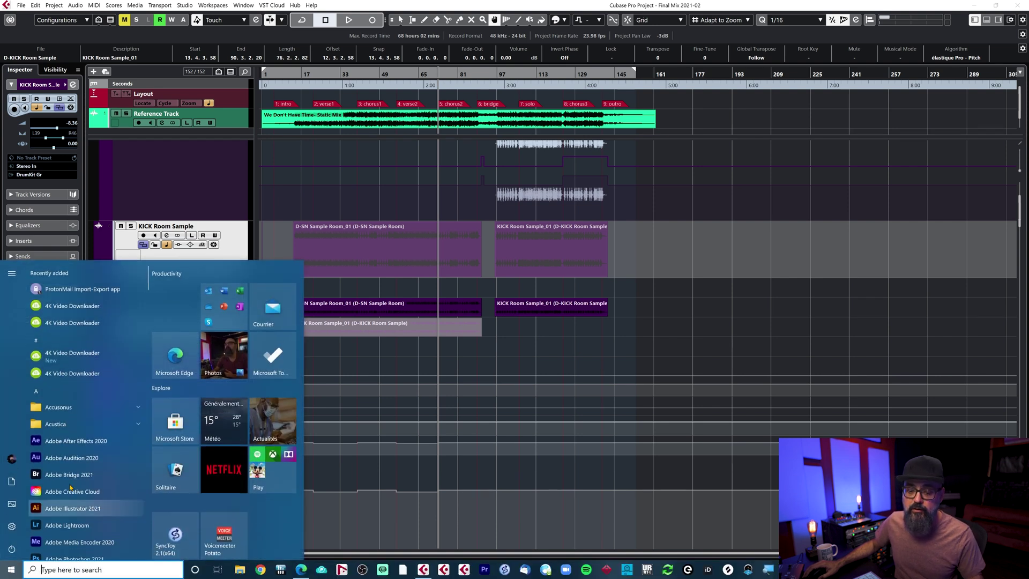
{"action": "scroll", "coordinate": [101, 420], "scroll_direction": "down", "scroll_amount": 15}
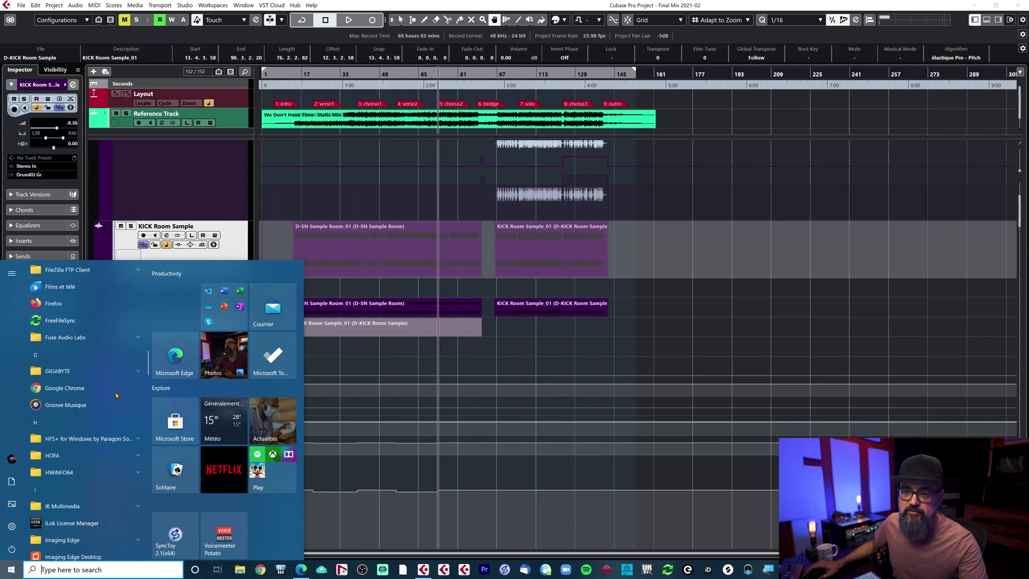
{"action": "scroll", "coordinate": [116, 395], "scroll_direction": "down", "scroll_amount": 5}
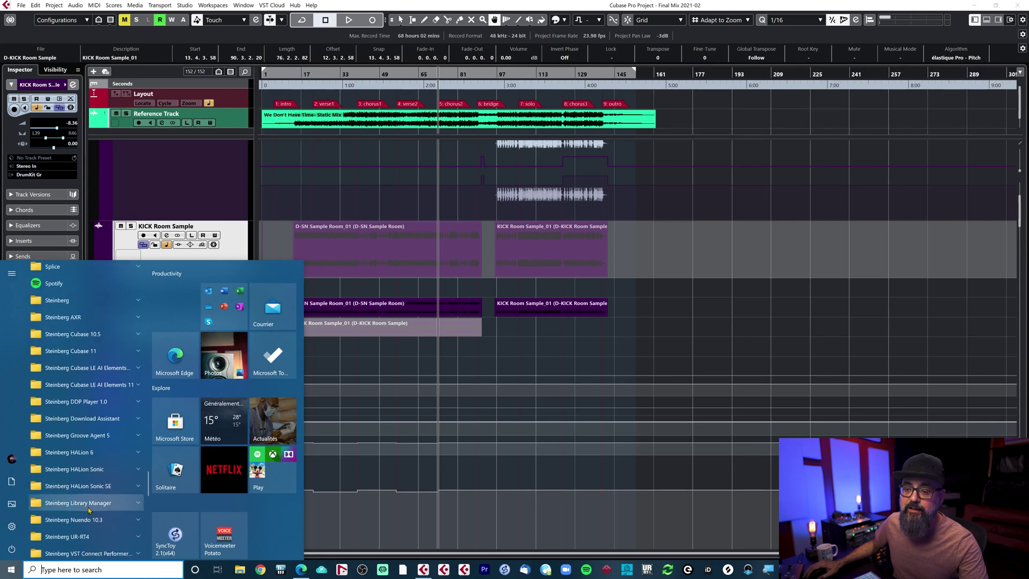
{"action": "left_click", "coordinate": [80, 503]}
{"action": "left_click", "coordinate": [81, 520]}
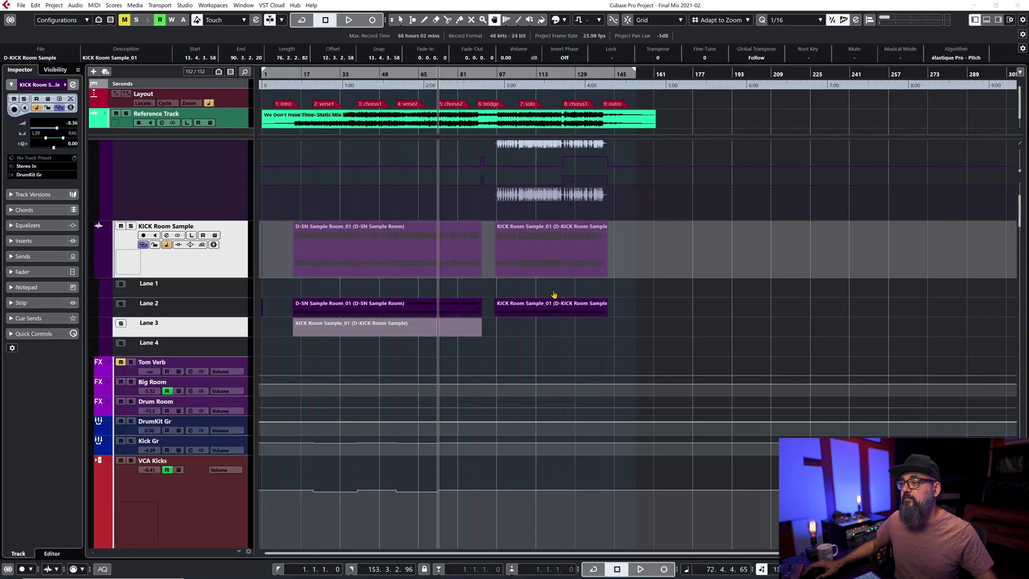
{"action": "scroll", "coordinate": [565, 310], "scroll_direction": "down", "scroll_amount": 4}
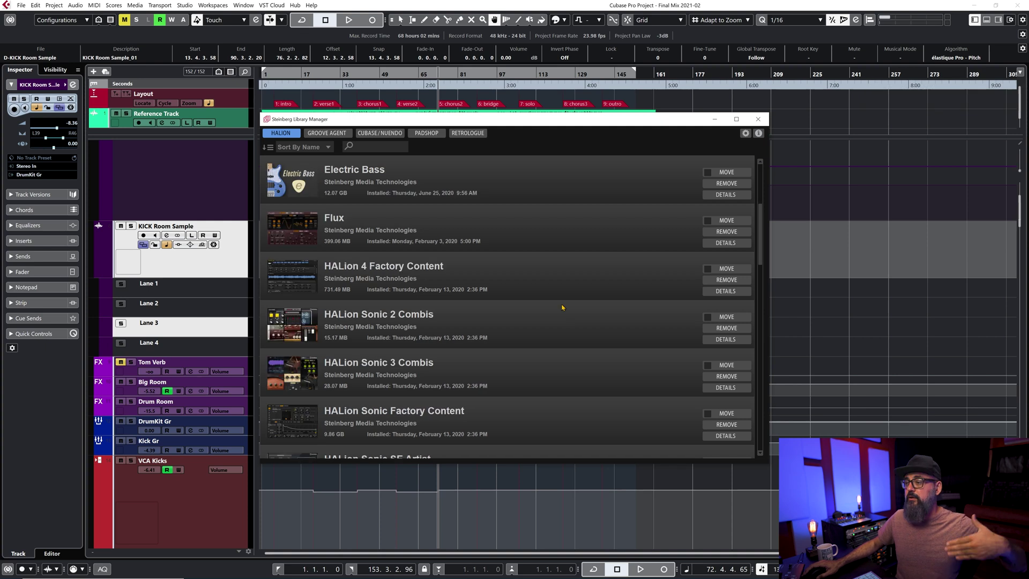
Show the Electric Bass details and its I:\S-VST\WIN64 storage, then start and cancel a Move.
{"action": "scroll", "coordinate": [562, 307], "scroll_direction": "up", "scroll_amount": 4}
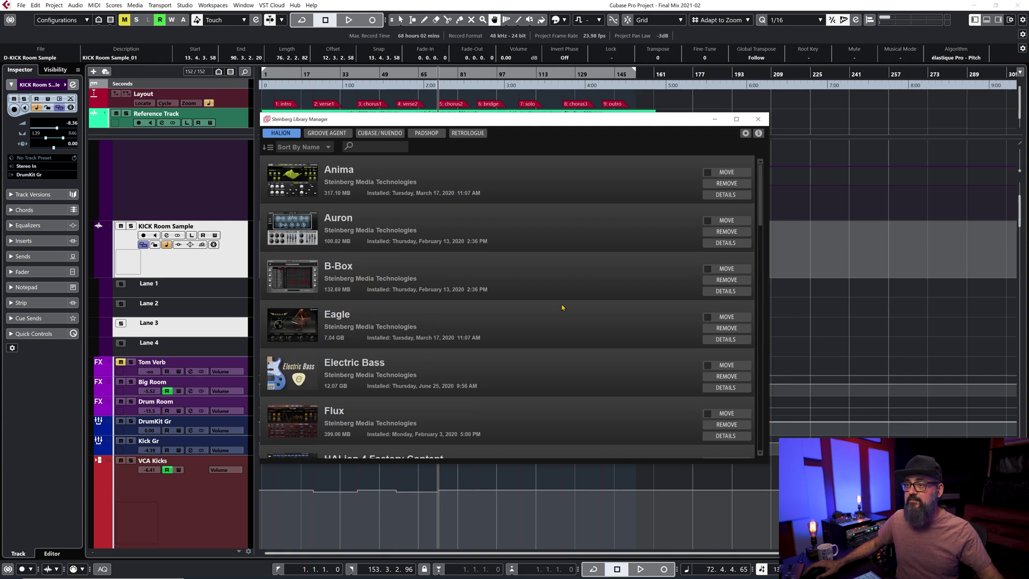
{"action": "scroll", "coordinate": [562, 307], "scroll_direction": "down", "scroll_amount": 4}
{"action": "scroll", "coordinate": [562, 307], "scroll_direction": "up", "scroll_amount": 4}
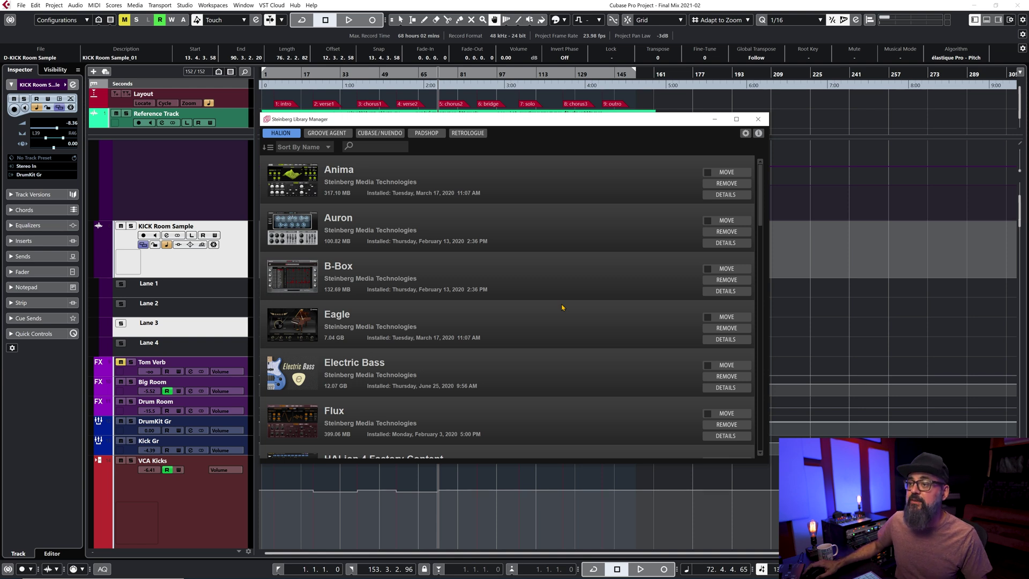
{"action": "scroll", "coordinate": [562, 307], "scroll_direction": "down", "scroll_amount": 1}
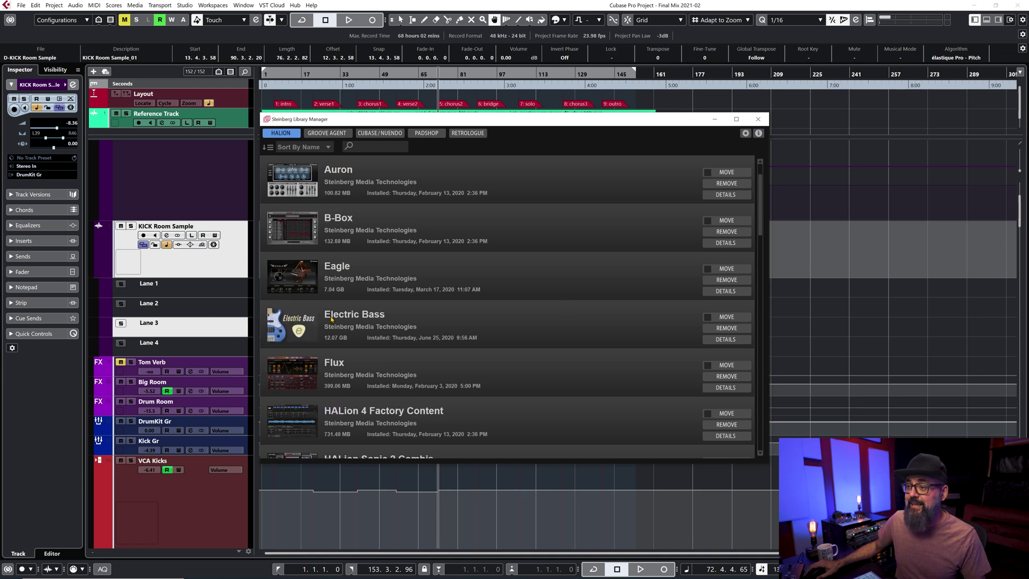
{"action": "left_click", "coordinate": [724, 339]}
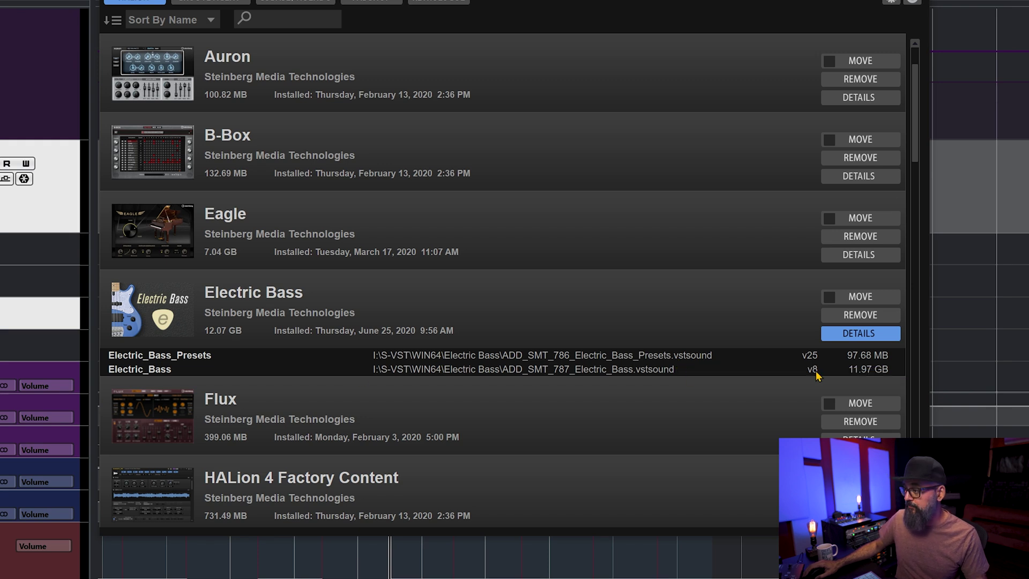
{"action": "left_click", "coordinate": [860, 296]}
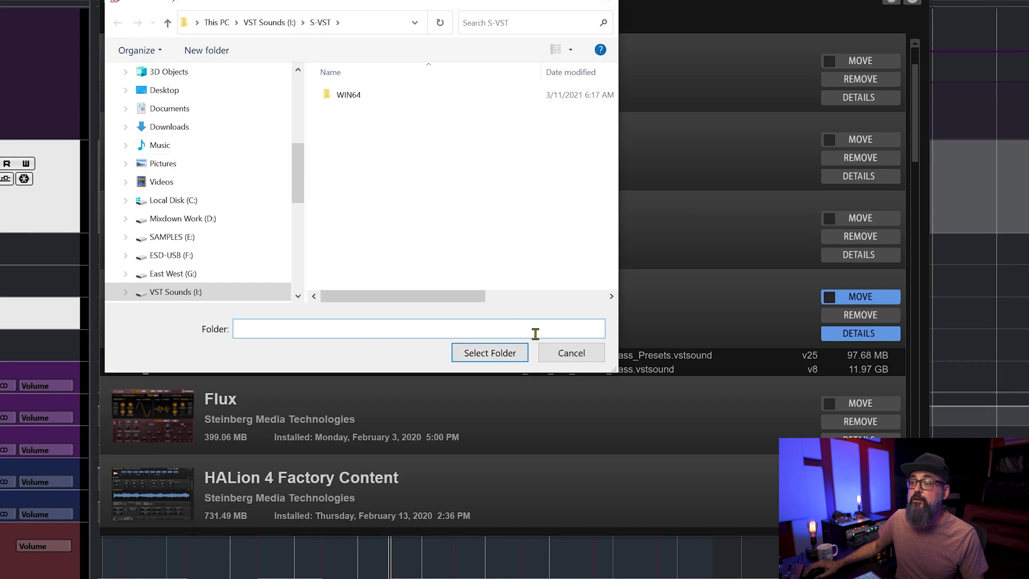
{"action": "left_click", "coordinate": [571, 352]}
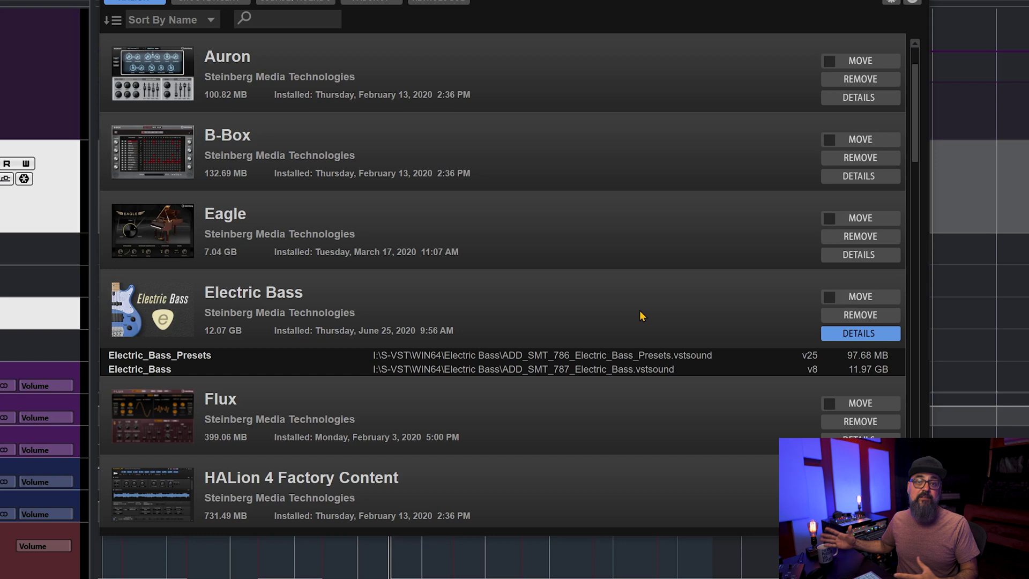